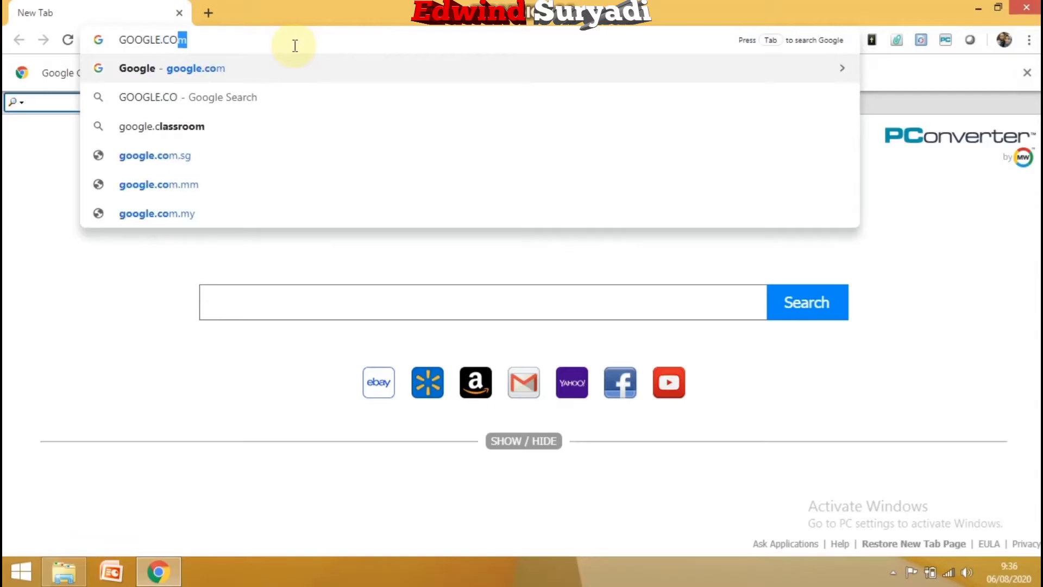
Go to google.com and search for simpak
key("Return")
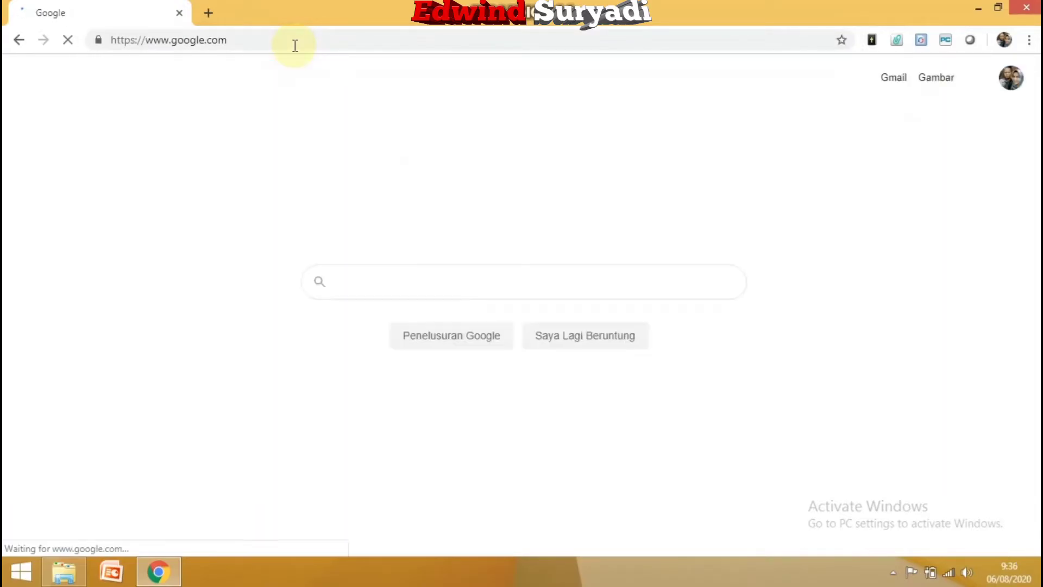
left_click(367, 286)
type("simpak")
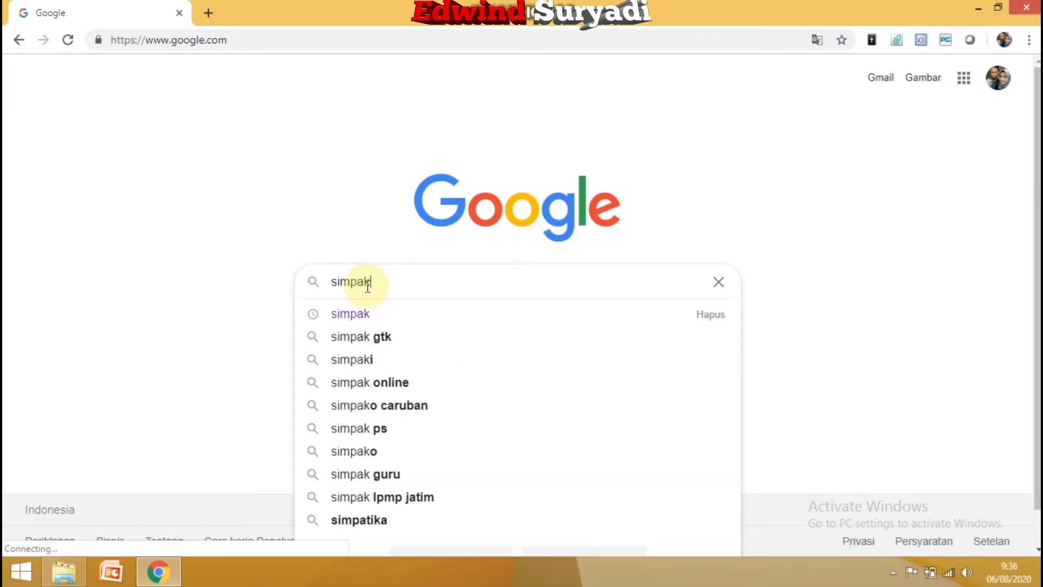
key("Return")
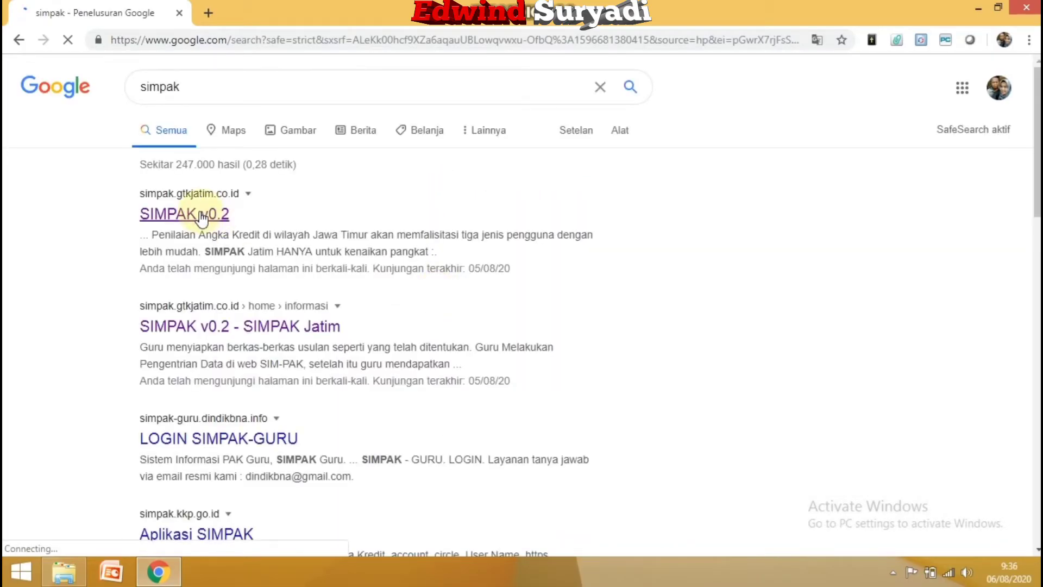
Open the SIMPAK v0.2 site from the search results, dismiss its Perhatian notice and open the Masuk login form
left_click(202, 215)
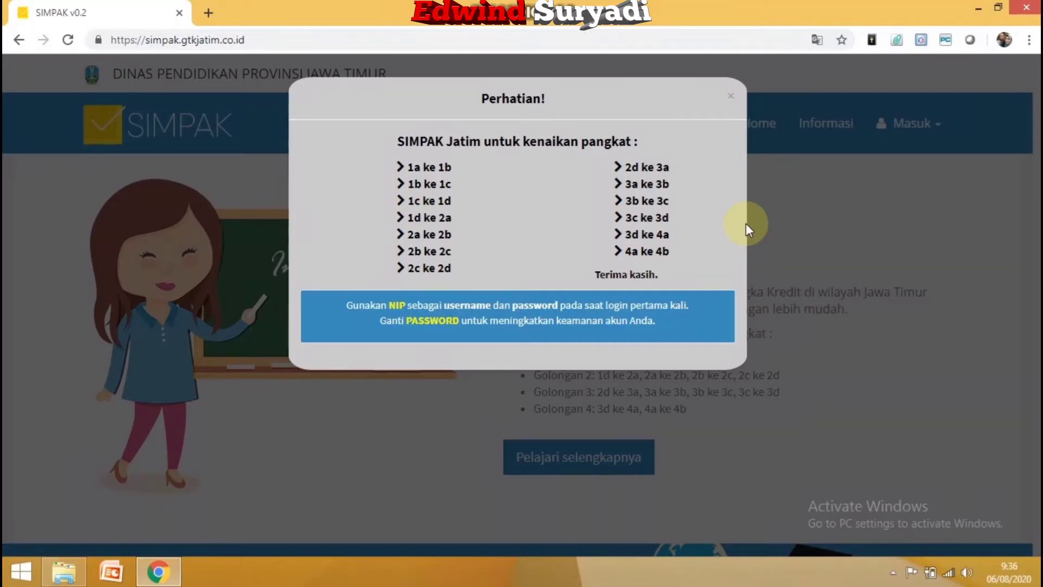
left_click(731, 95)
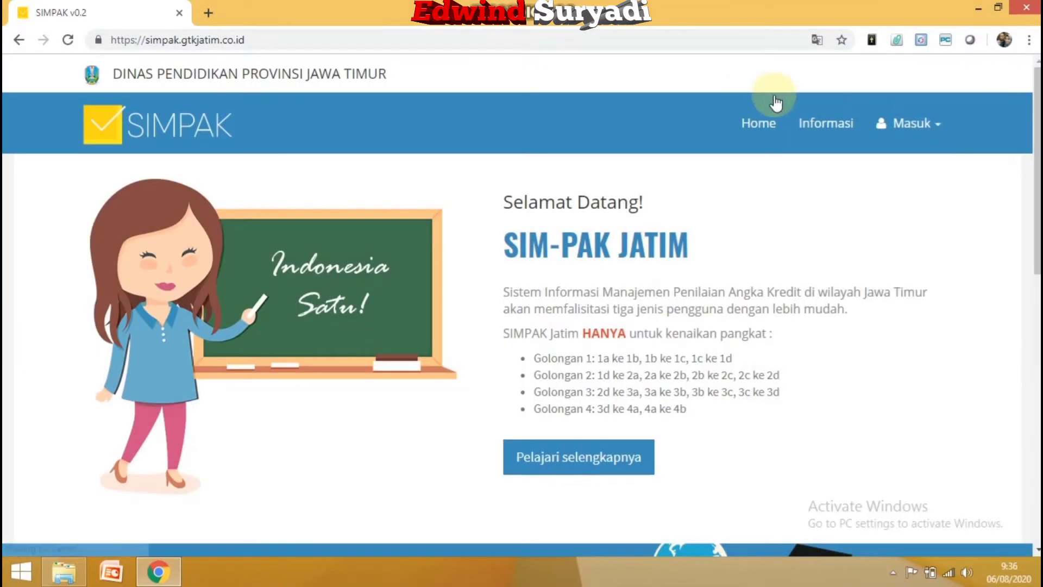
left_click(926, 119)
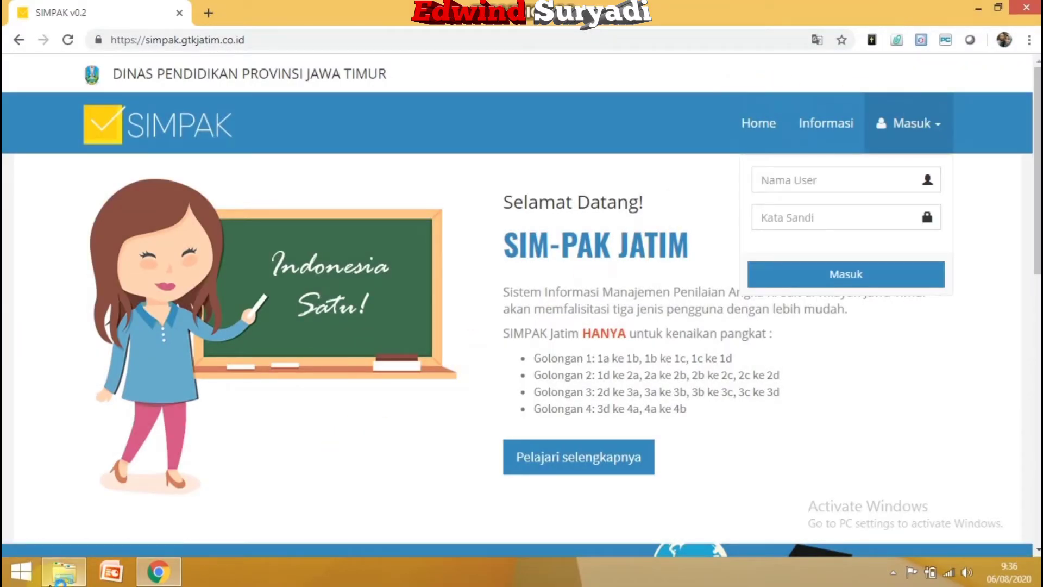
Switch to File Explorer and open the Word document LAPORAN PD 01-11-2018 from its folder on Local Disk (F:)
left_click(63, 571)
left_click(88, 424)
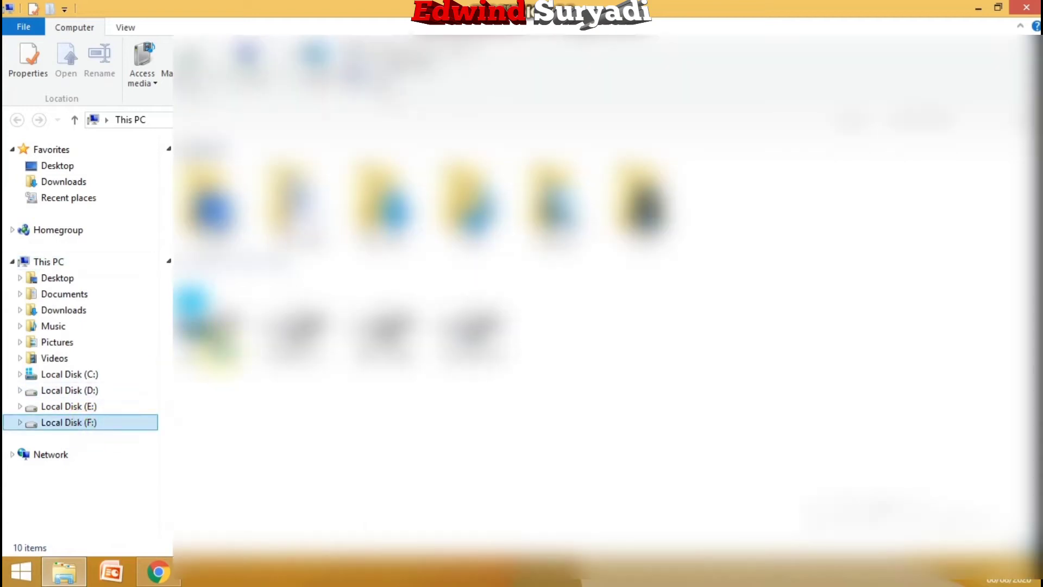
left_click(348, 307)
key("t")
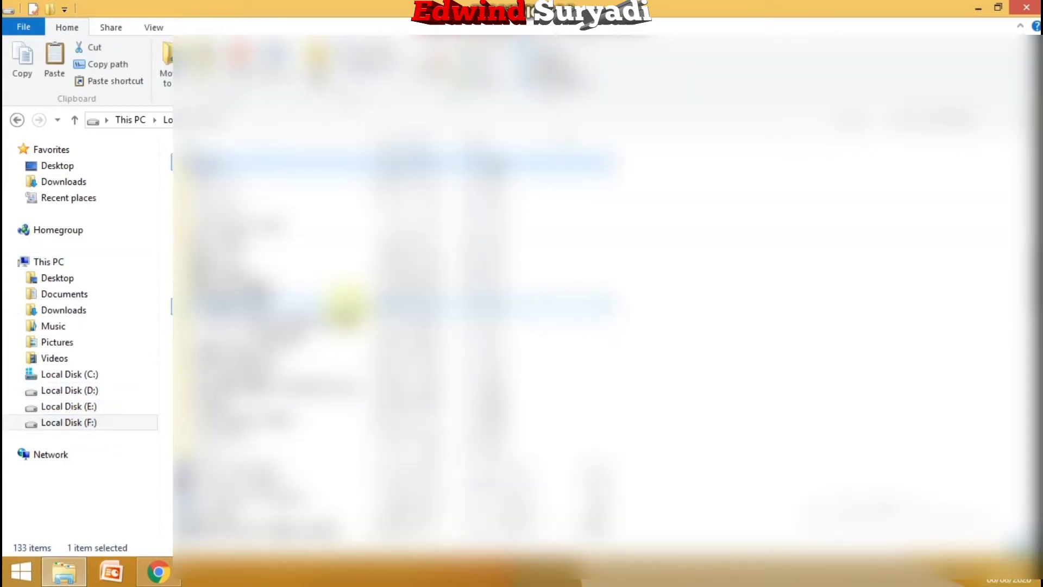
double_click(209, 164)
left_click(252, 250)
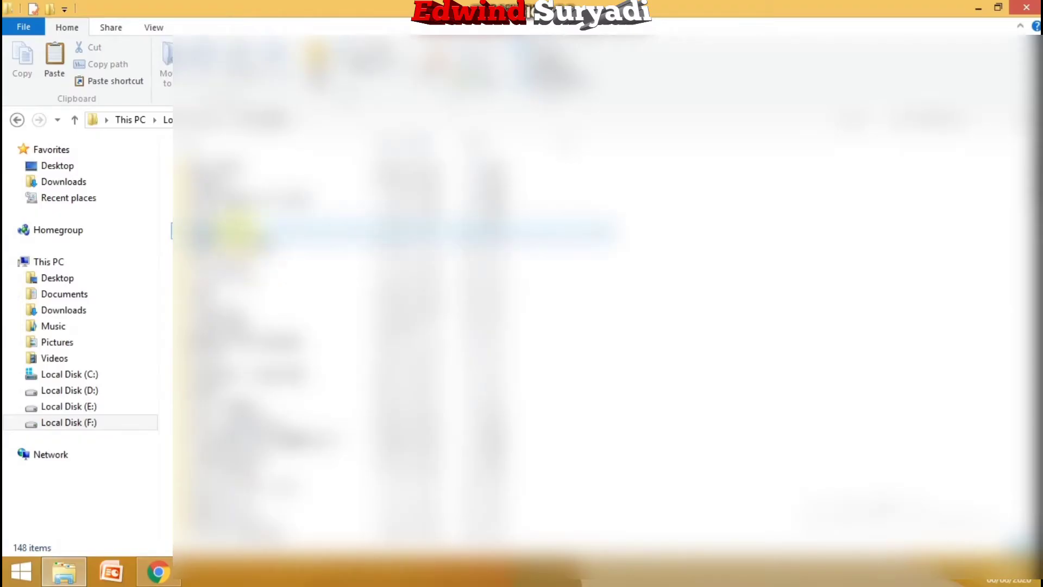
double_click(239, 231)
left_click(234, 459)
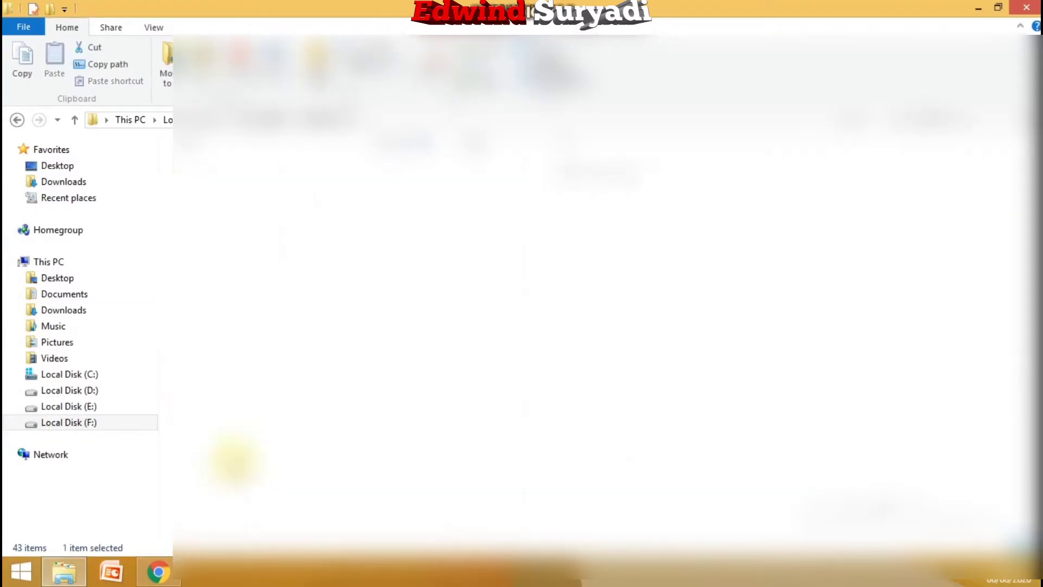
double_click(233, 459)
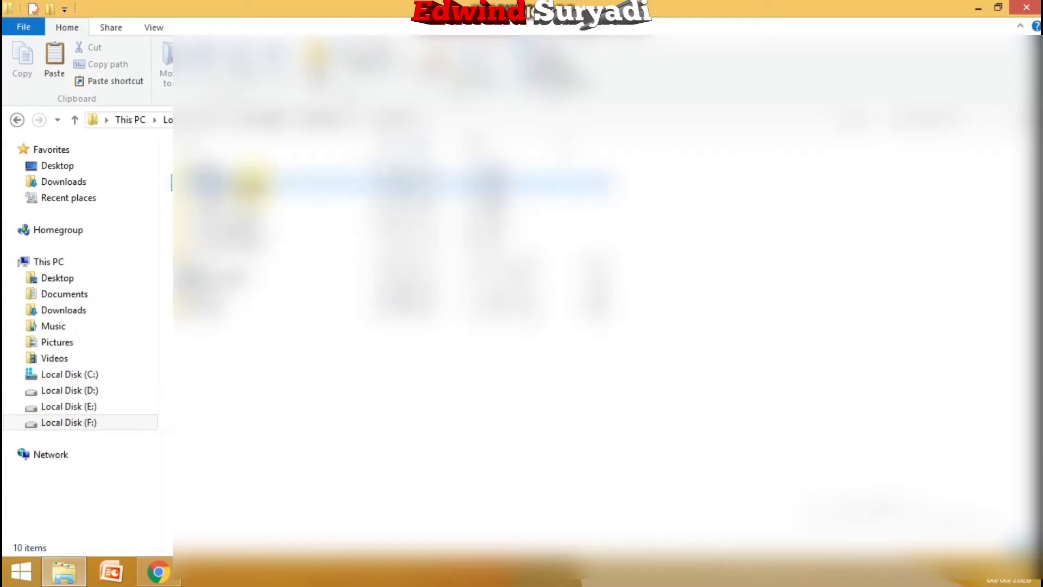
double_click(253, 182)
double_click(217, 168)
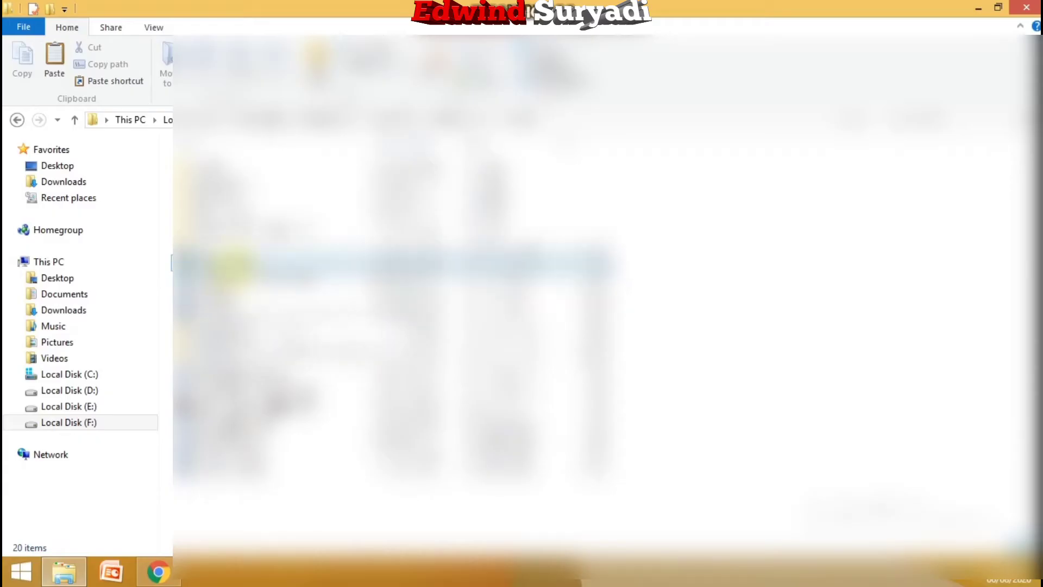
left_click(304, 374)
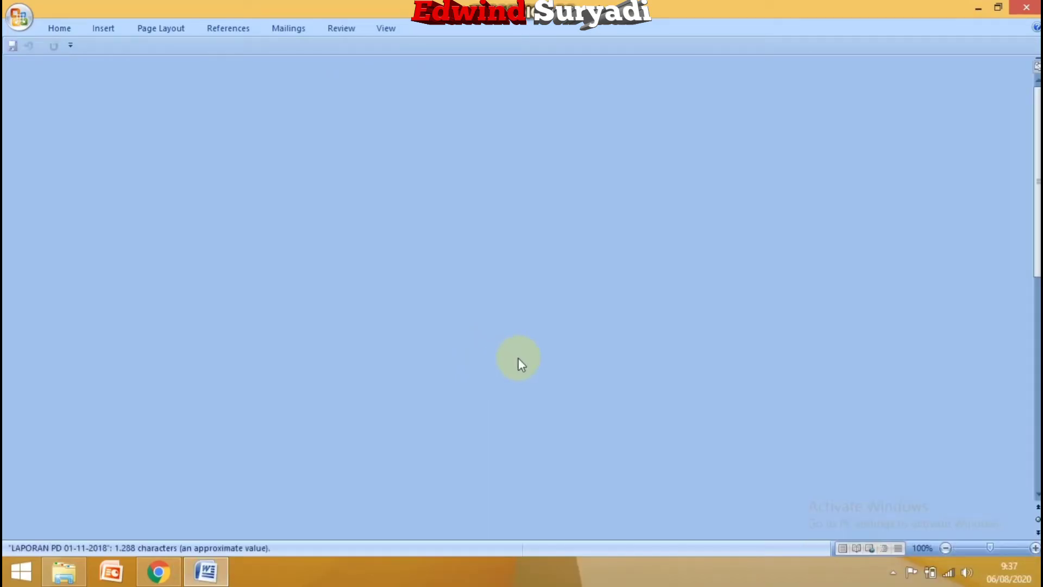
Copy the assigned teacher's NIP number from the signature block at the end of the report
scroll(468, 310, "down", 8)
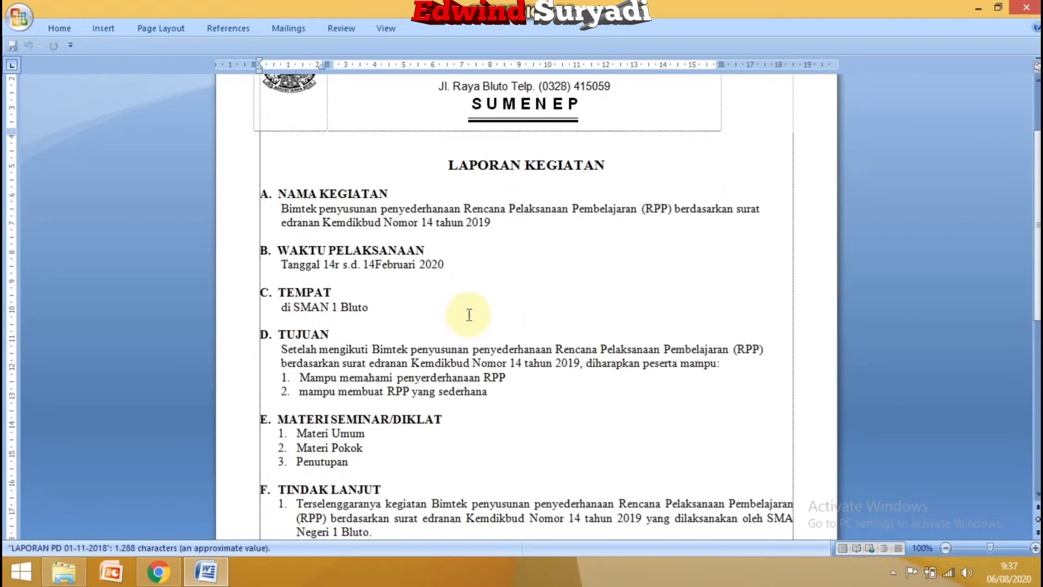
scroll(480, 327, "down", 8)
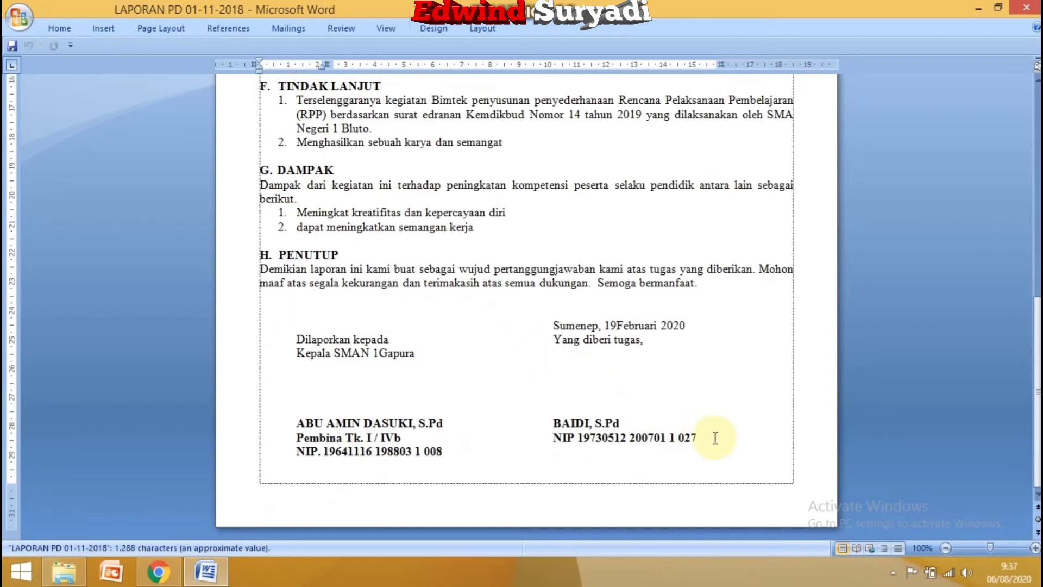
left_click_drag(711, 437, 605, 438)
right_click(606, 437)
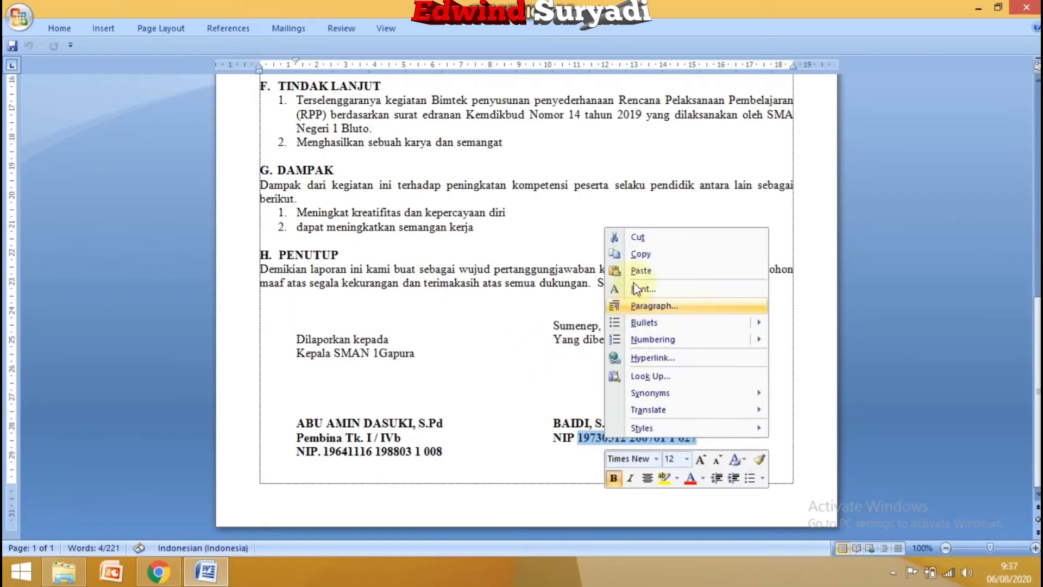
left_click(641, 254)
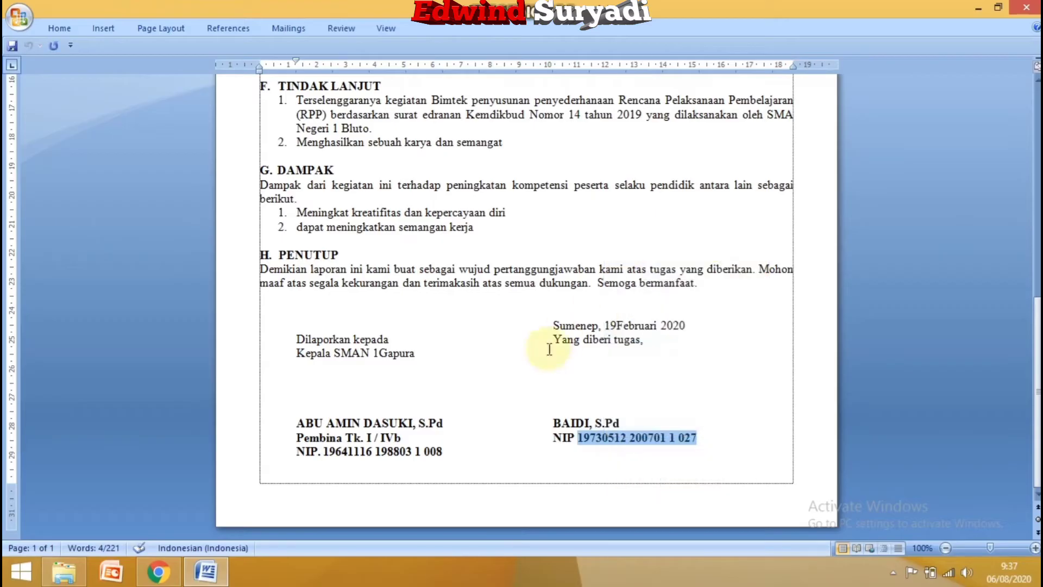
Switch to Chrome, paste the teacher's NIP as the Nama User and remove all spaces from it
left_click(158, 571)
left_click(768, 178)
right_click(833, 178)
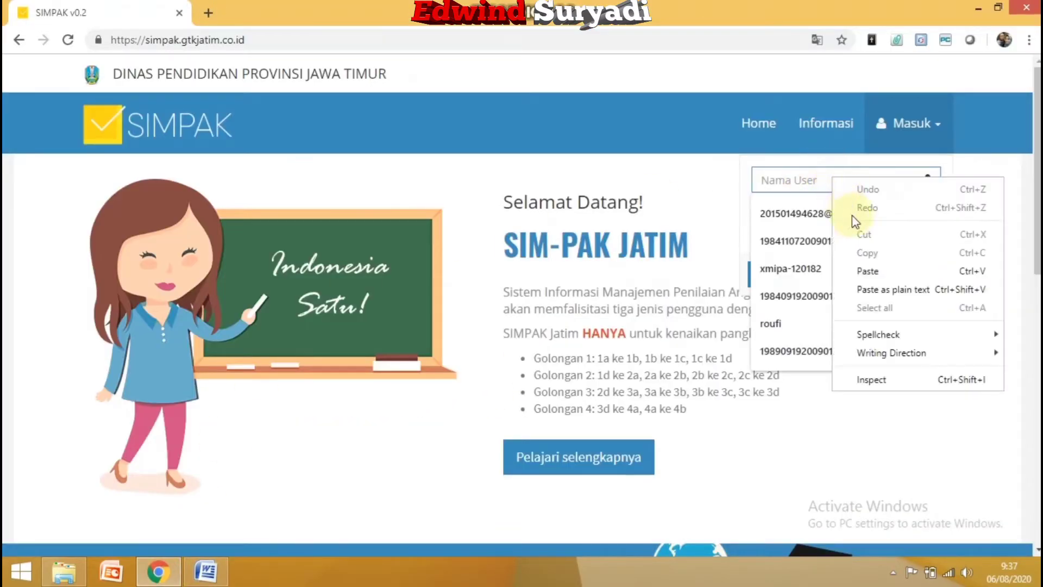
left_click(872, 271)
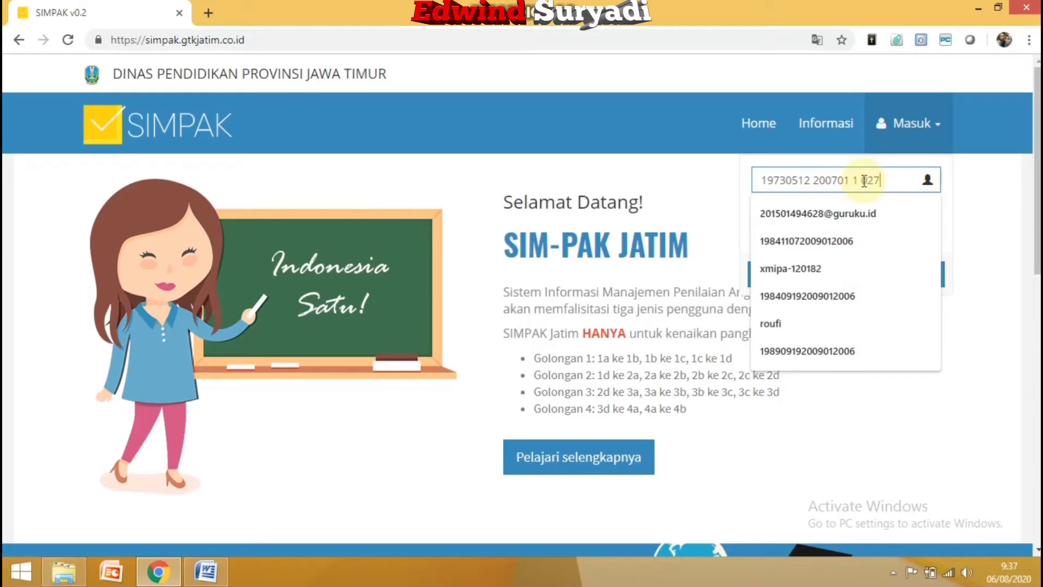
left_click(863, 180)
key("BackSpace")
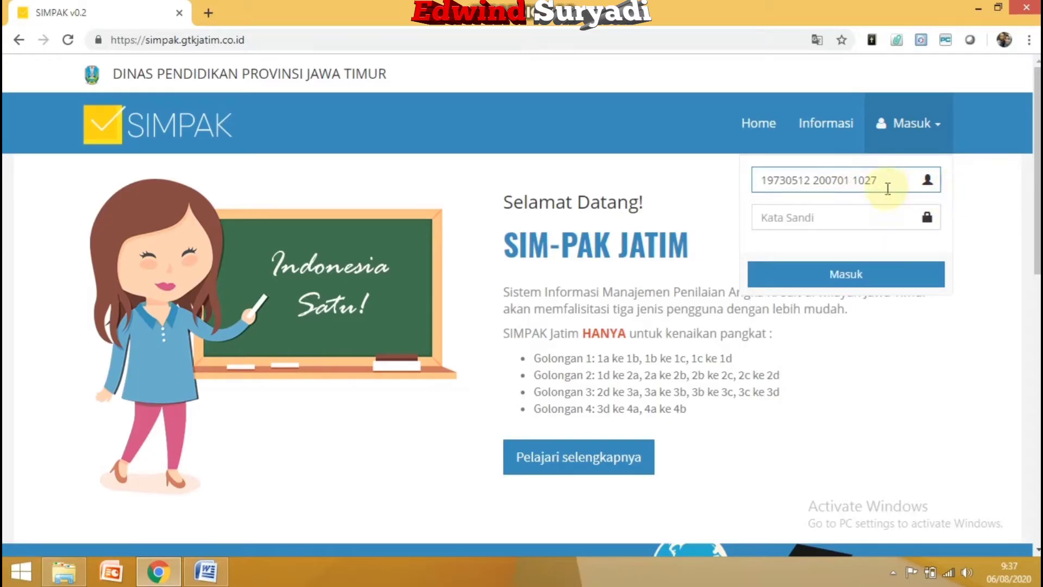
left_click(851, 182)
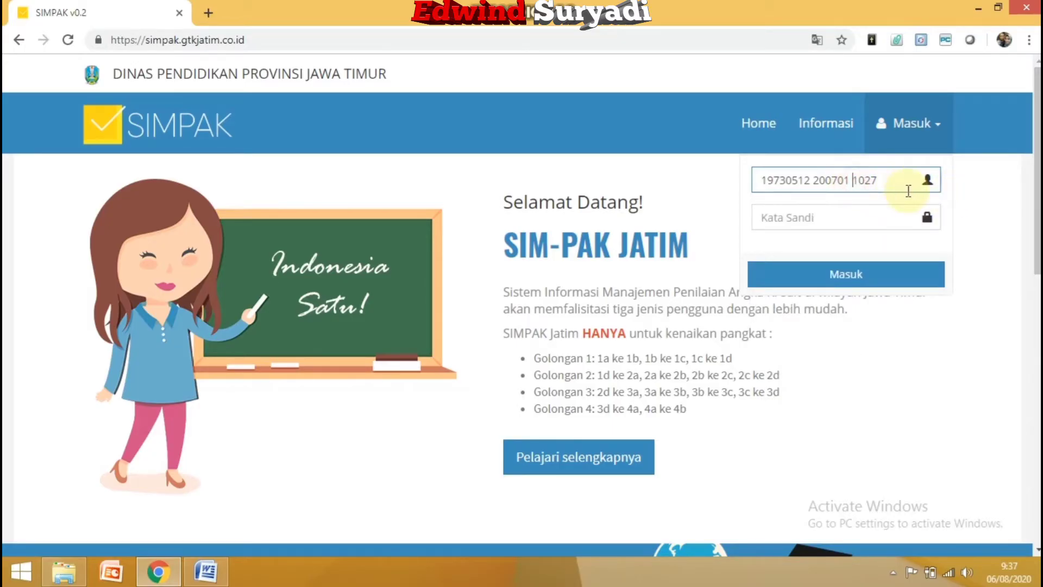
key("BackSpace")
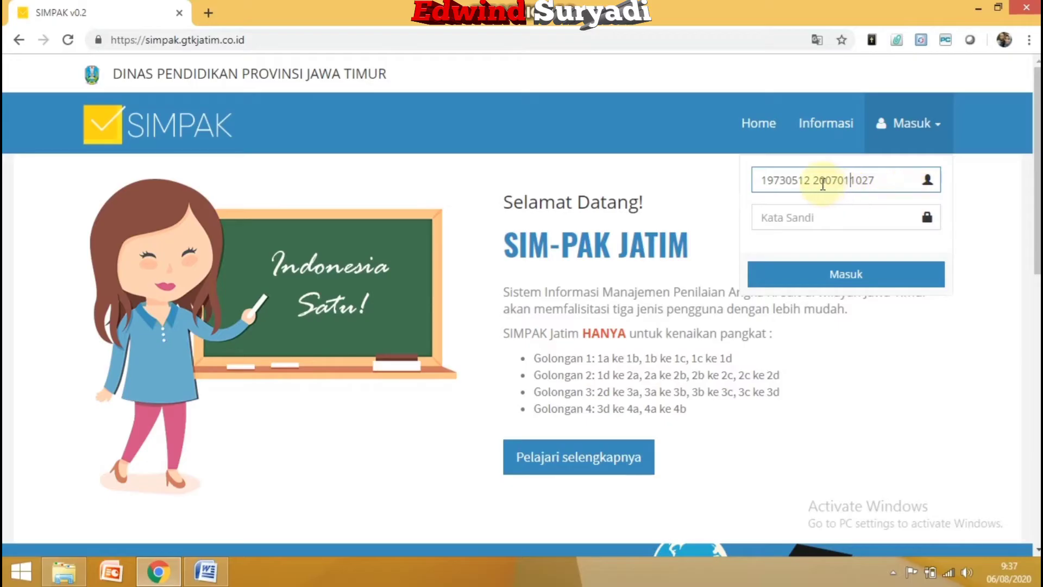
key("BackSpace")
Reuse the cleaned NIP from Nama User as the Kata Sandi password and log in to SIMPAK
double_click(826, 179)
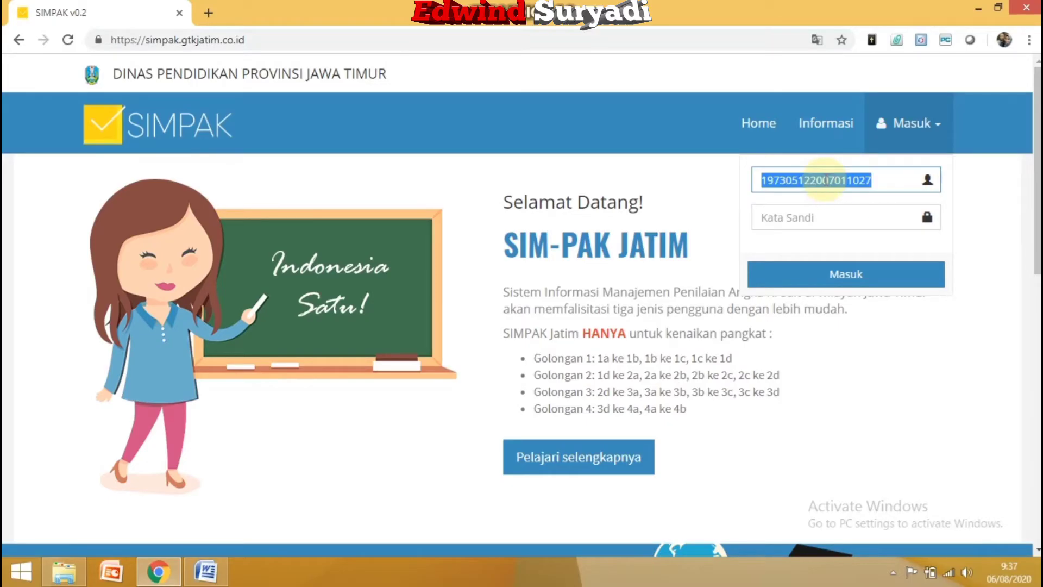
left_click(853, 215)
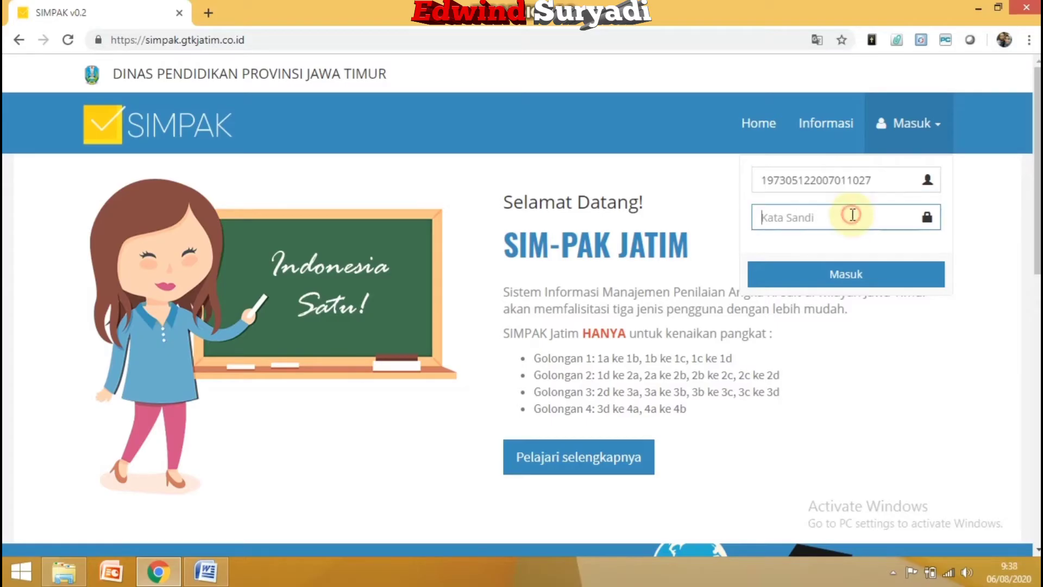
key("ctrl+v")
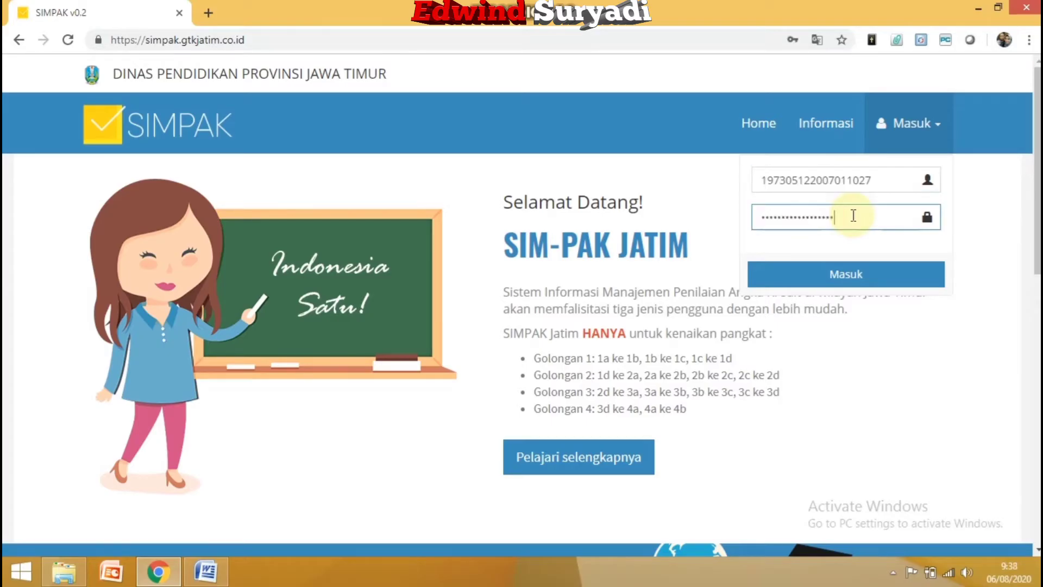
left_click(852, 274)
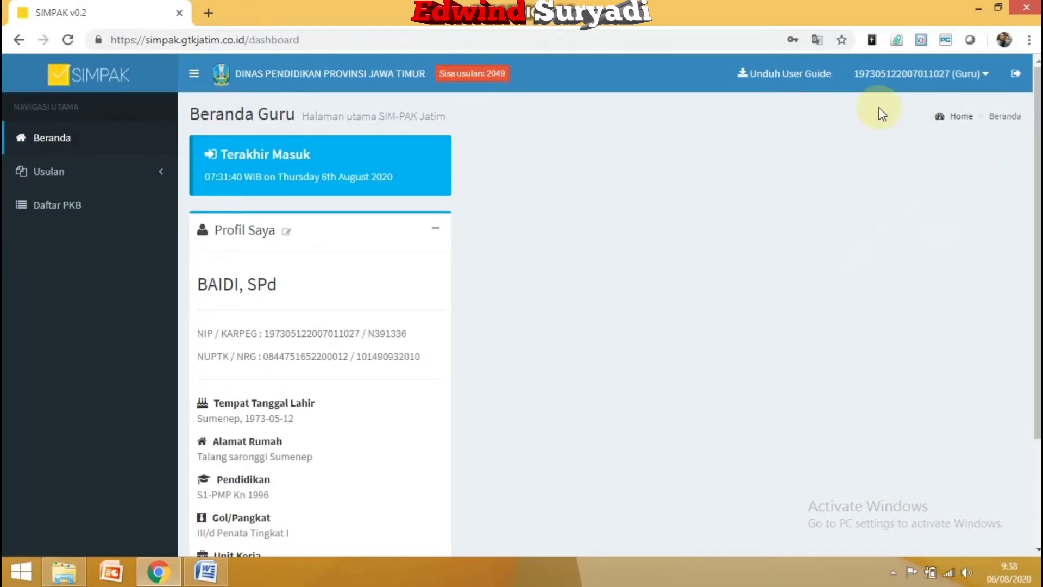
Start a new proposal with Buat Usulan and go to the NIP field of the Cek Biodata form
left_click(104, 172)
left_click(95, 201)
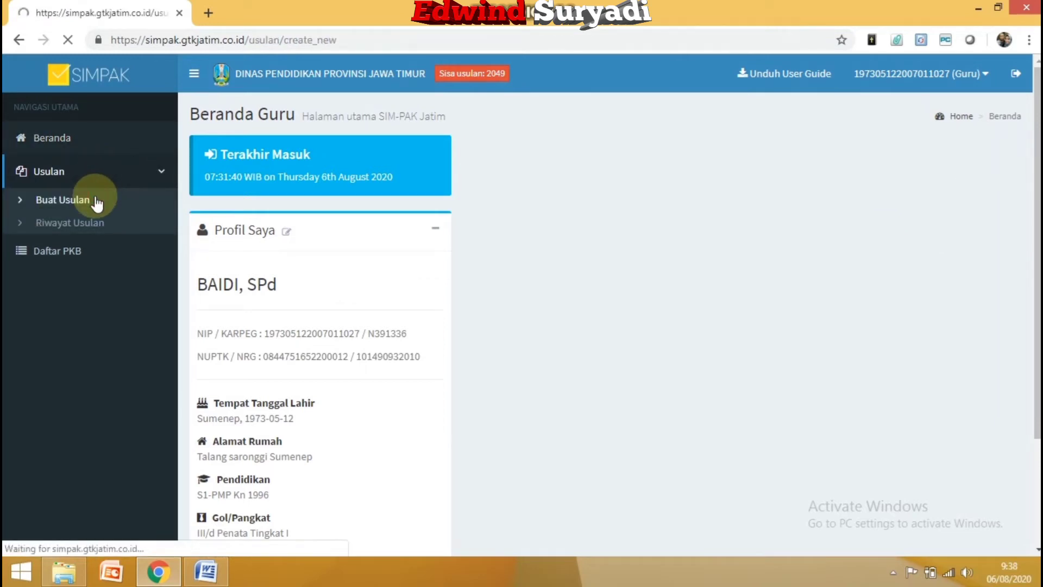
scroll(606, 305, "down", 5)
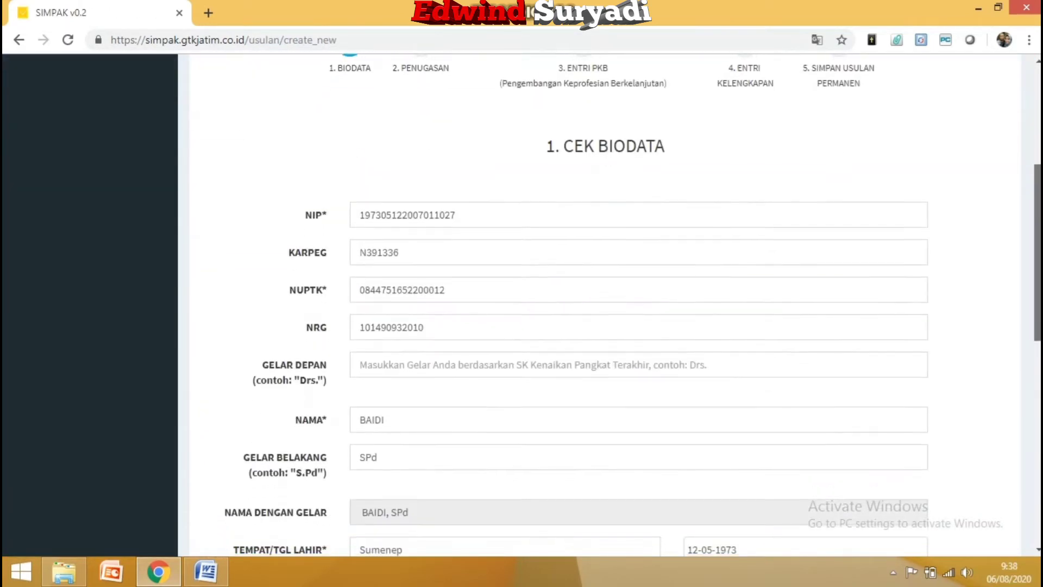
scroll(606, 304, "down", 1)
left_click(540, 147)
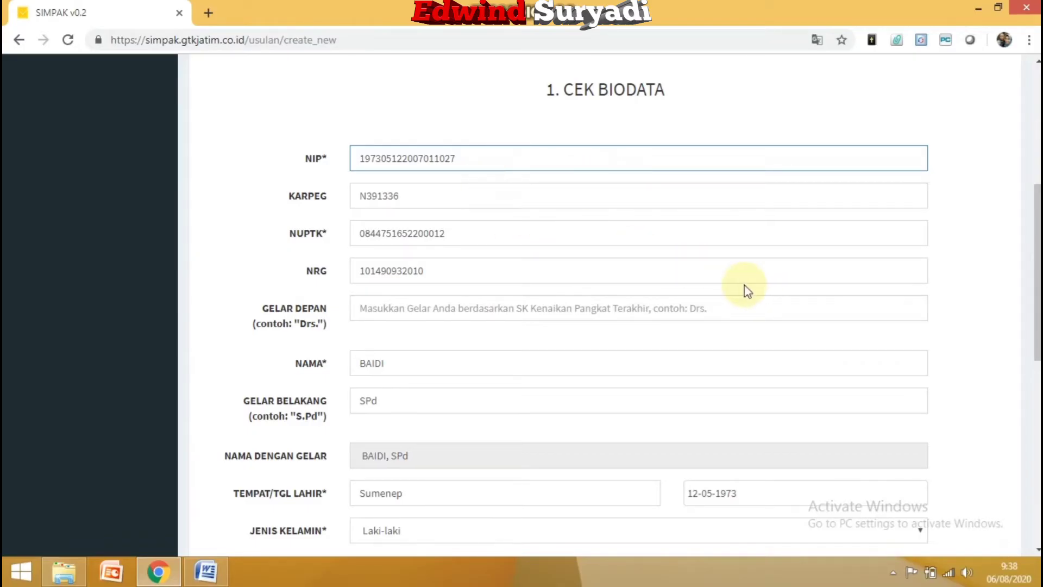
Change the Gelar Belakang title in the biodata to "S.Pd."
left_click(523, 412)
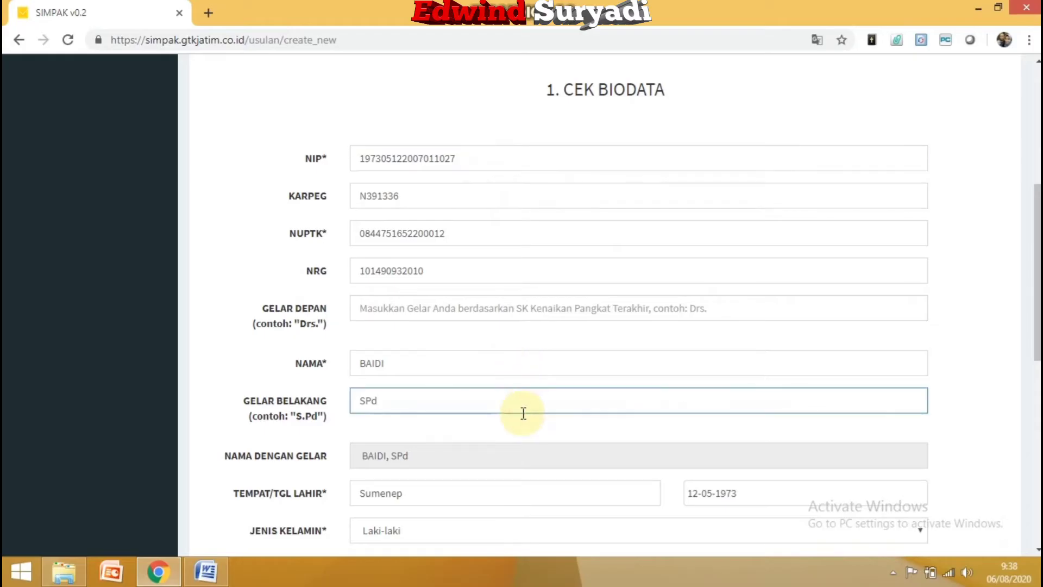
key("BackSpace")
key("BackSpace")
key("BackSpace")
type("S")
left_click(538, 454)
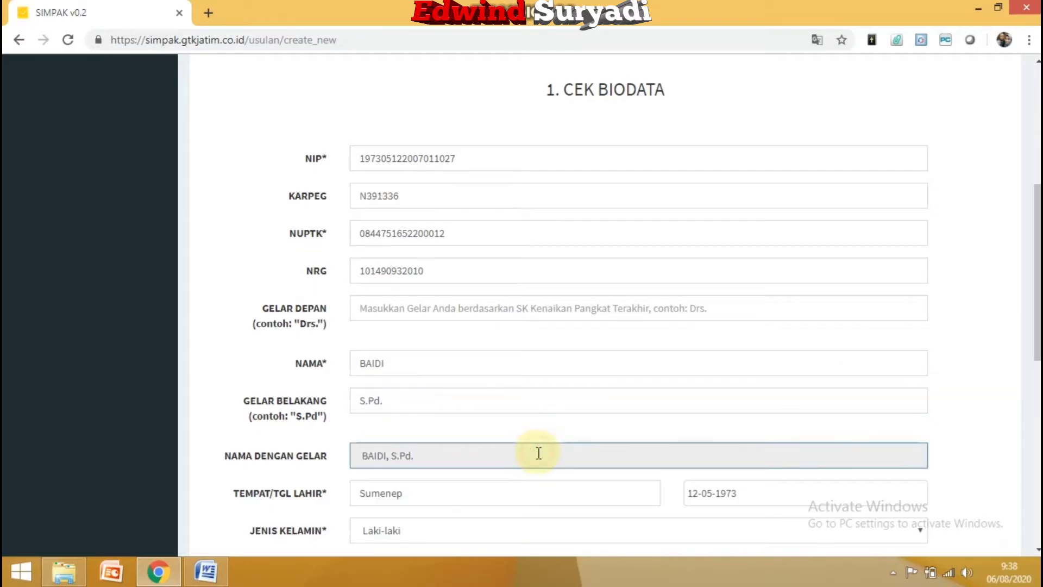
Review the remaining biodata fields, from birth details and education to rank and position, down to the end of the form
left_click_drag(1037, 307, 1038, 397)
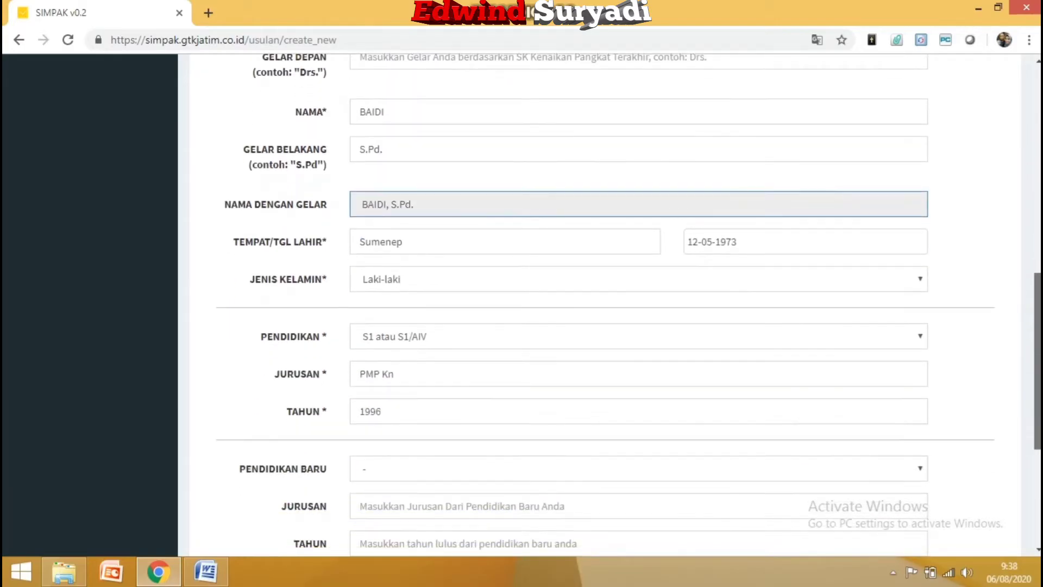
scroll(755, 256, "down", 4)
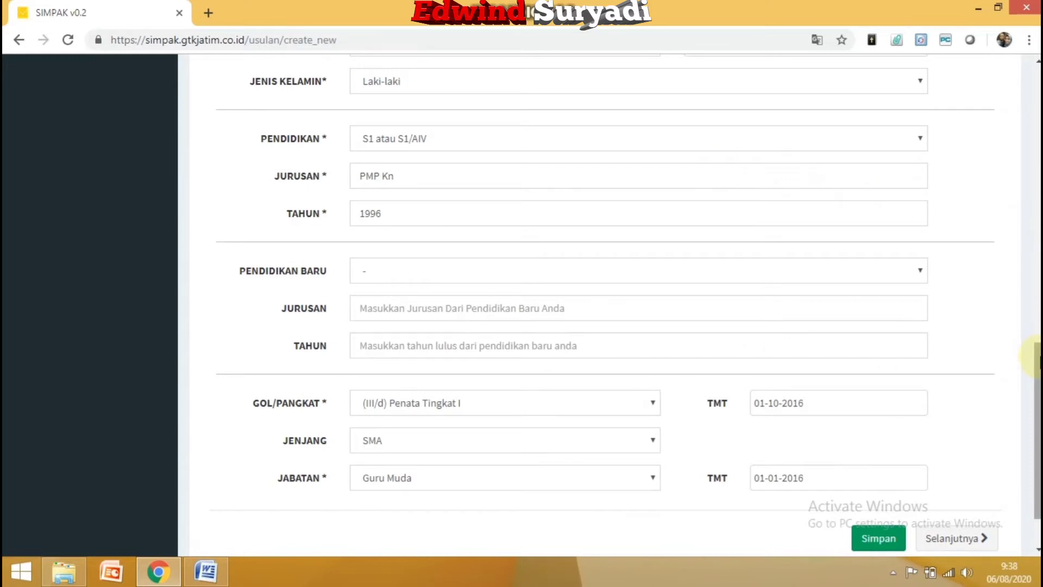
left_click_drag(1040, 359, 1040, 383)
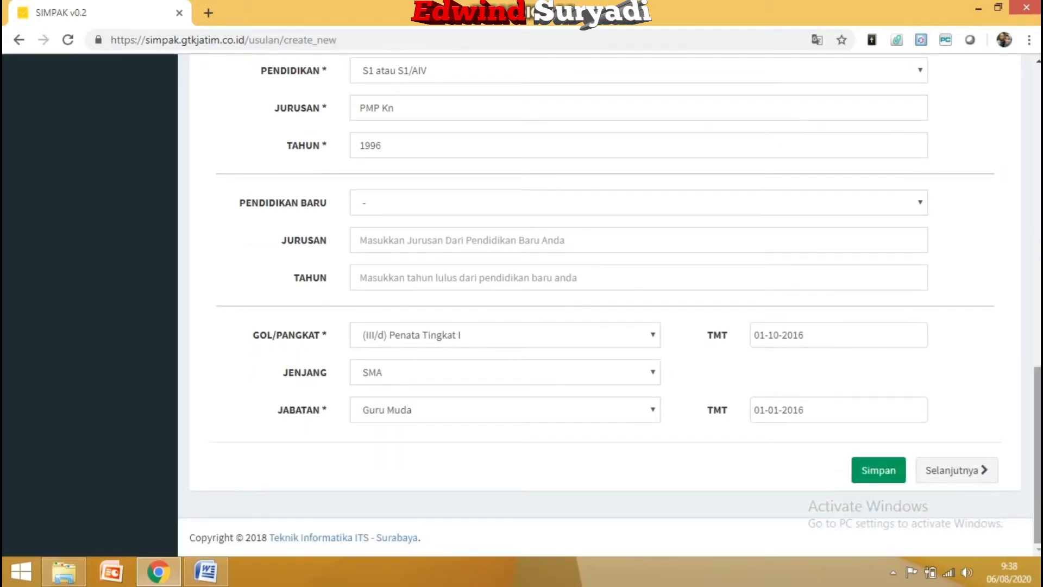
Look past the training report already open in Word, and open the Lampiran Berkas PTK document at its Surat Keterangan letter
left_click(65, 574)
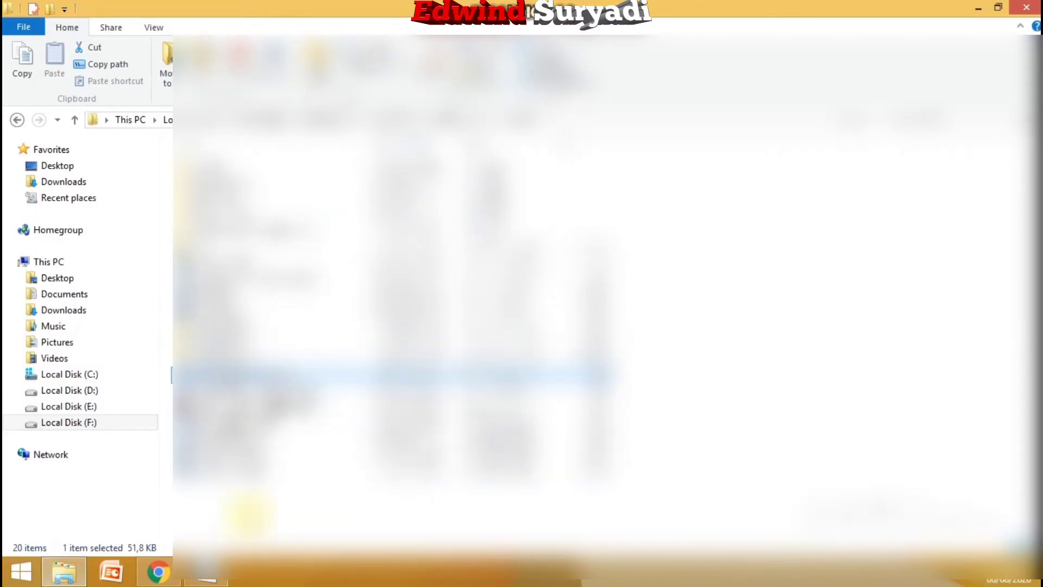
left_click(206, 572)
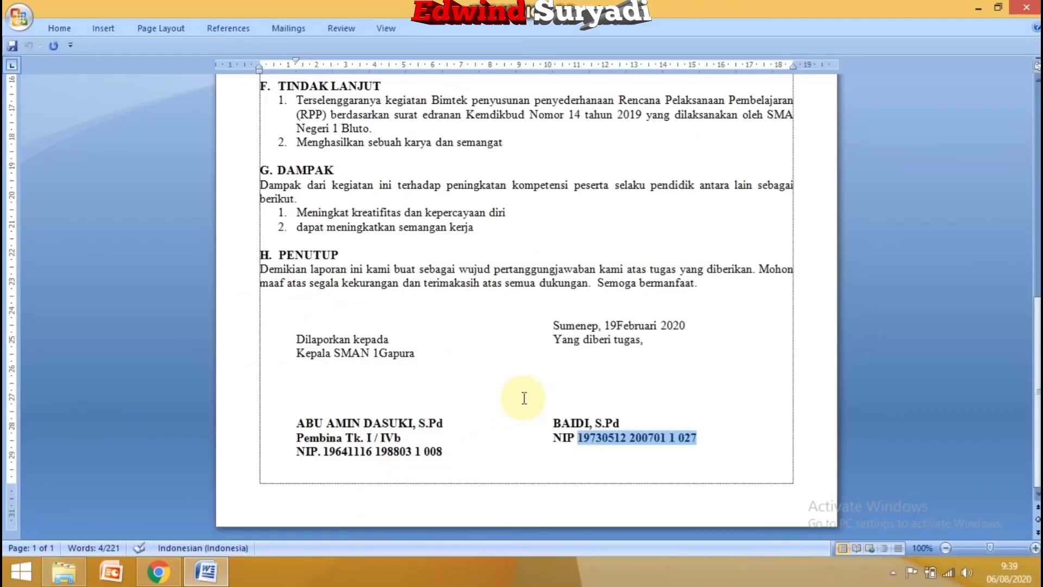
scroll(525, 398, "up", 3)
scroll(524, 398, "up", 7)
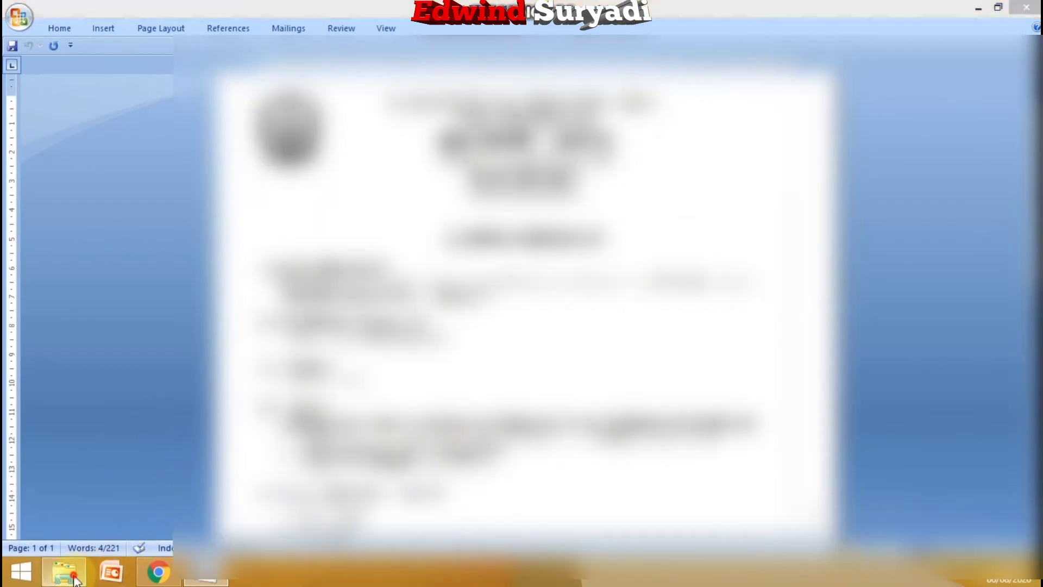
left_click(64, 571)
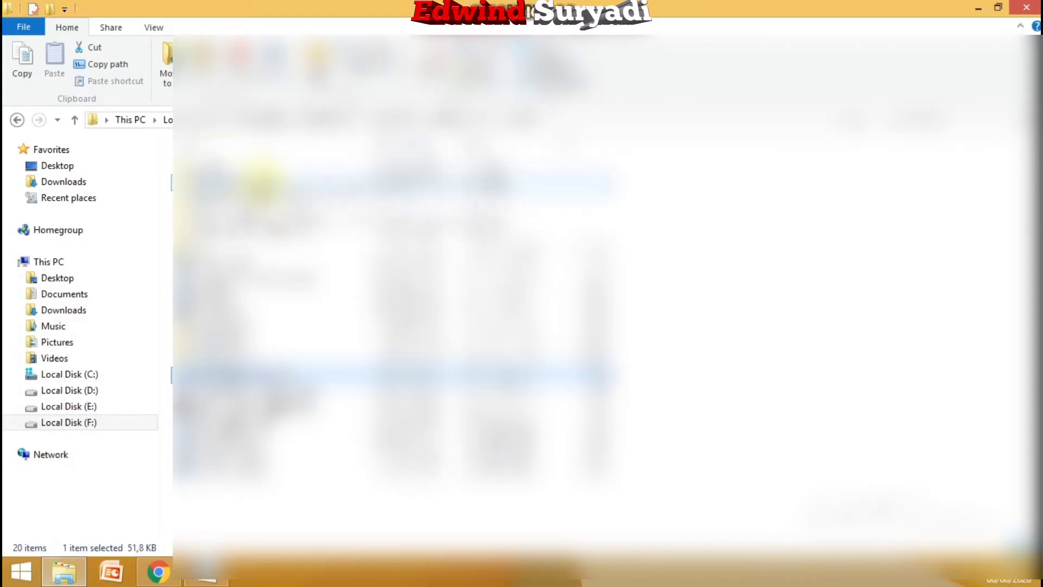
double_click(342, 205)
double_click(328, 209)
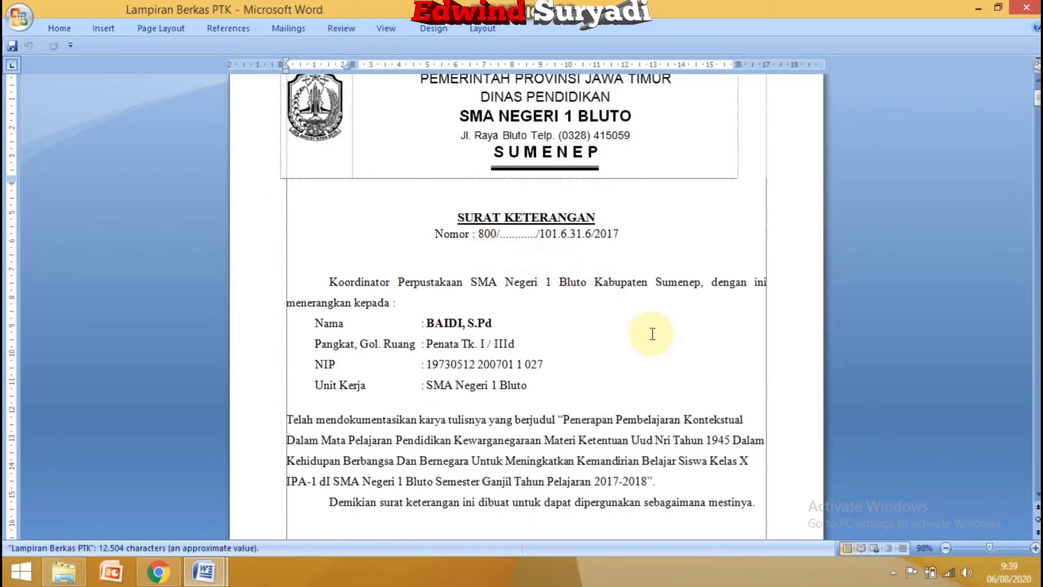
scroll(653, 333, "down", 1)
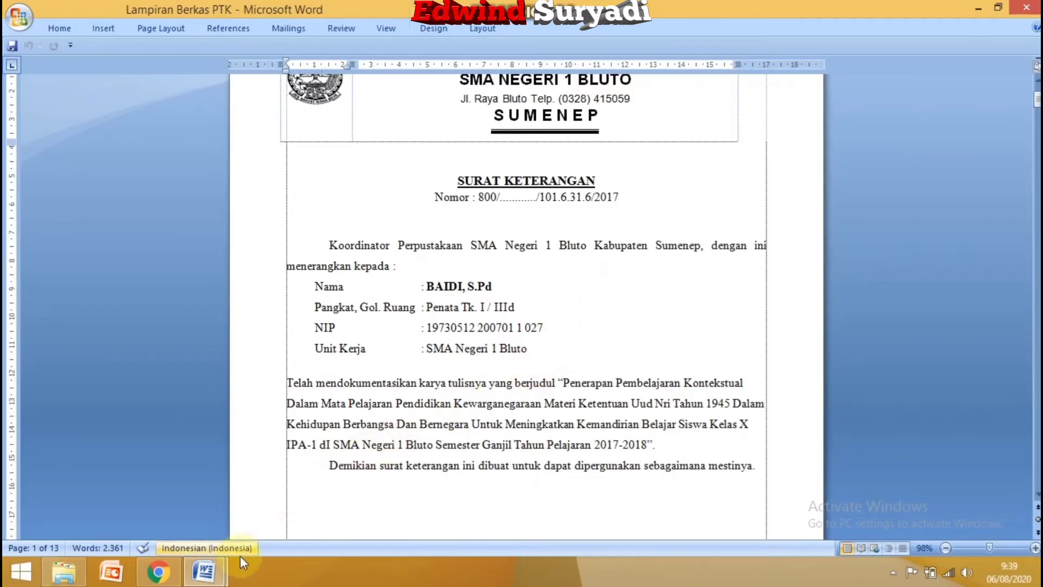
Return to SIMPAK in Chrome, save the rechecked biodata and continue to the Penugasan stage
left_click(154, 571)
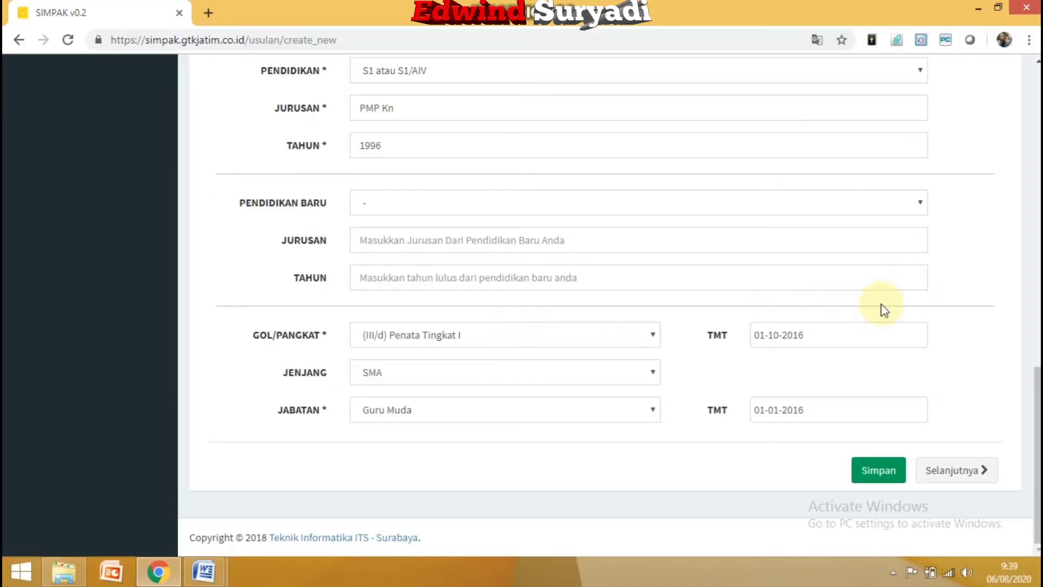
scroll(1037, 455, "up", 4)
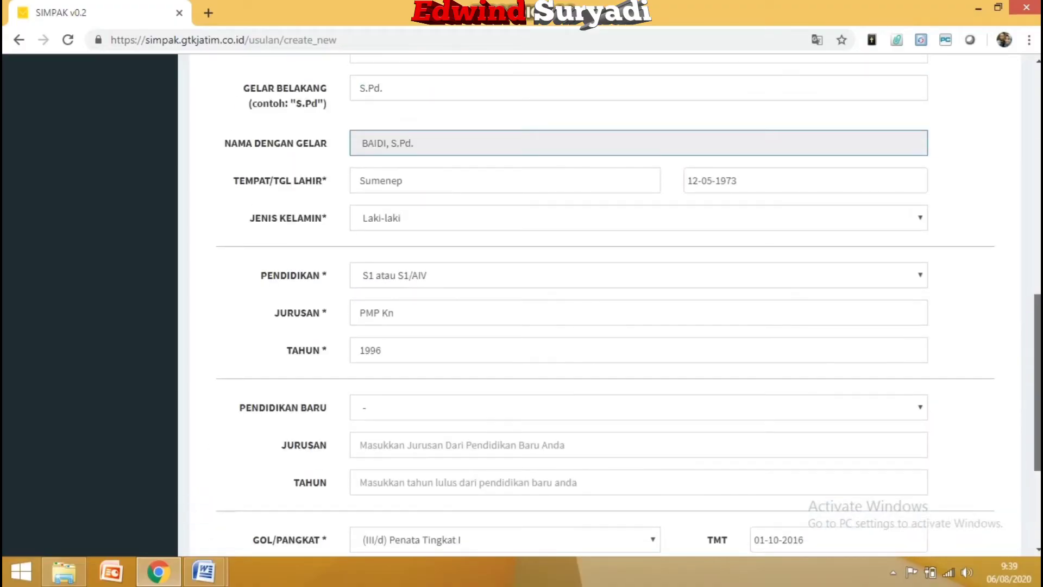
scroll(606, 304, "up", 4)
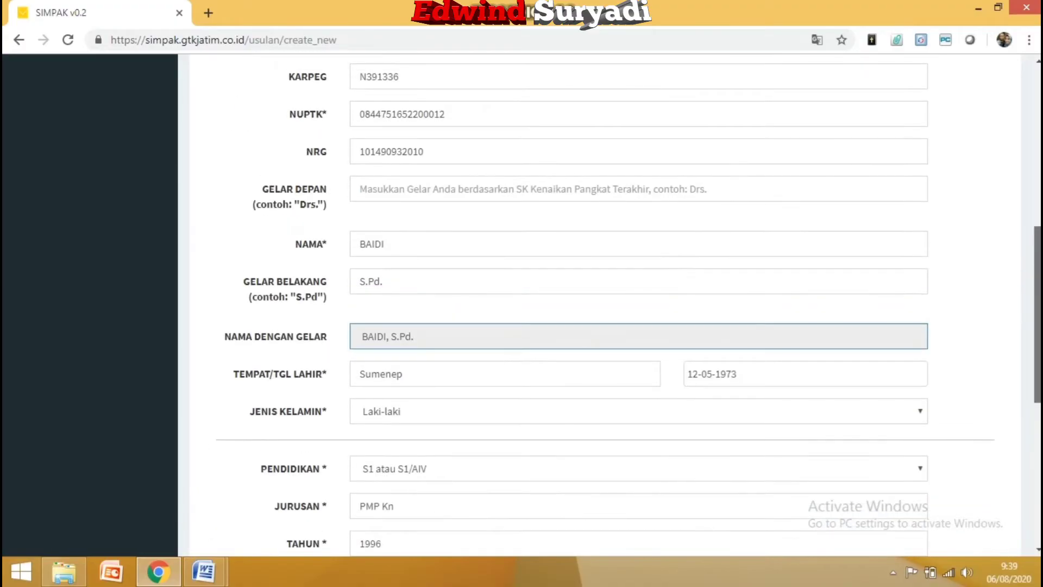
scroll(628, 305, "up", 3)
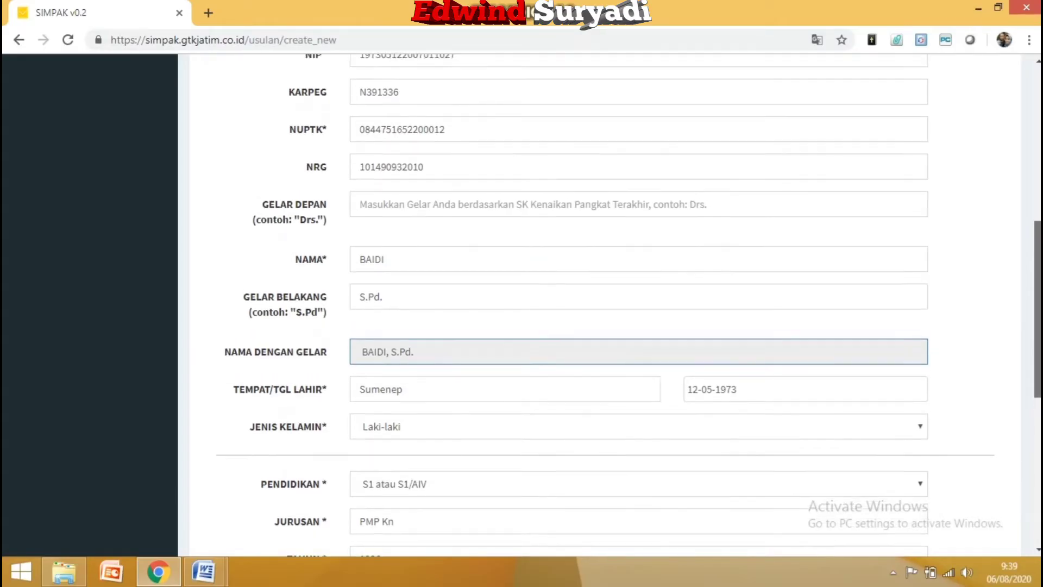
mouse_move(1038, 183)
left_mouse_down()
mouse_move(1037, 160)
mouse_move(1037, 292)
mouse_move(1030, 191)
left_mouse_up()
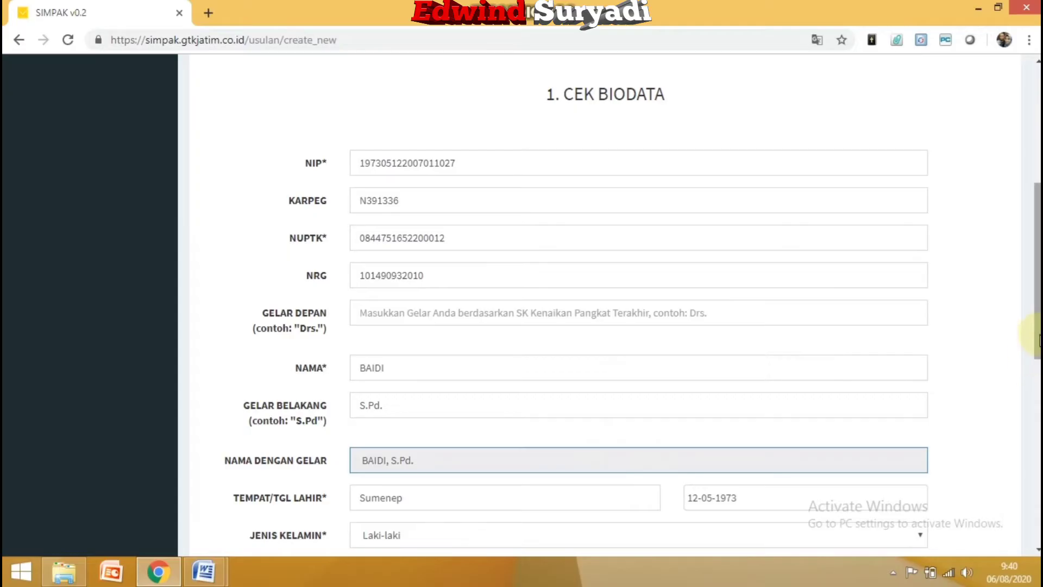
scroll(1021, 369, "down", 7)
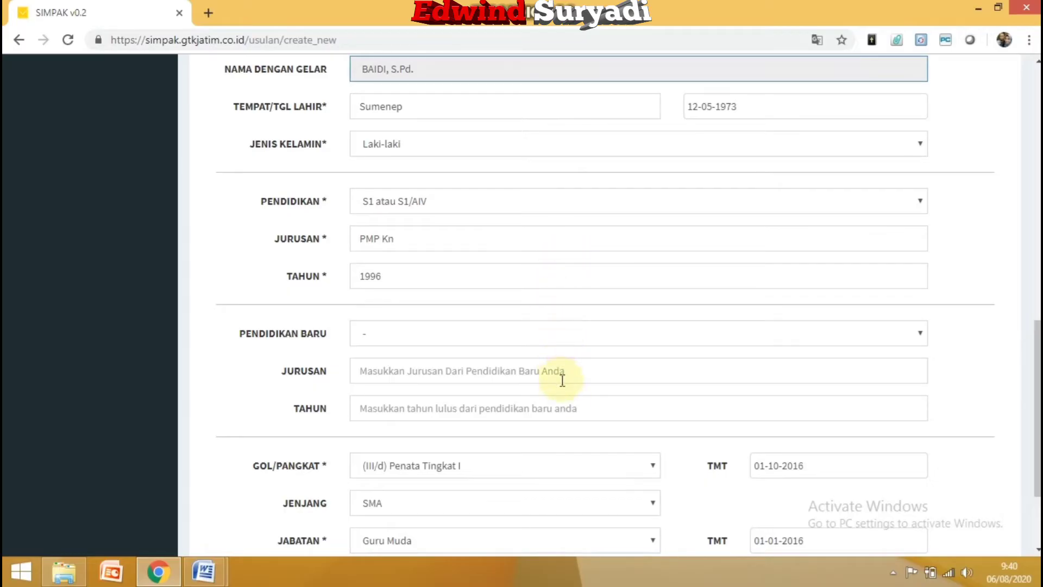
scroll(578, 410, "down", 3)
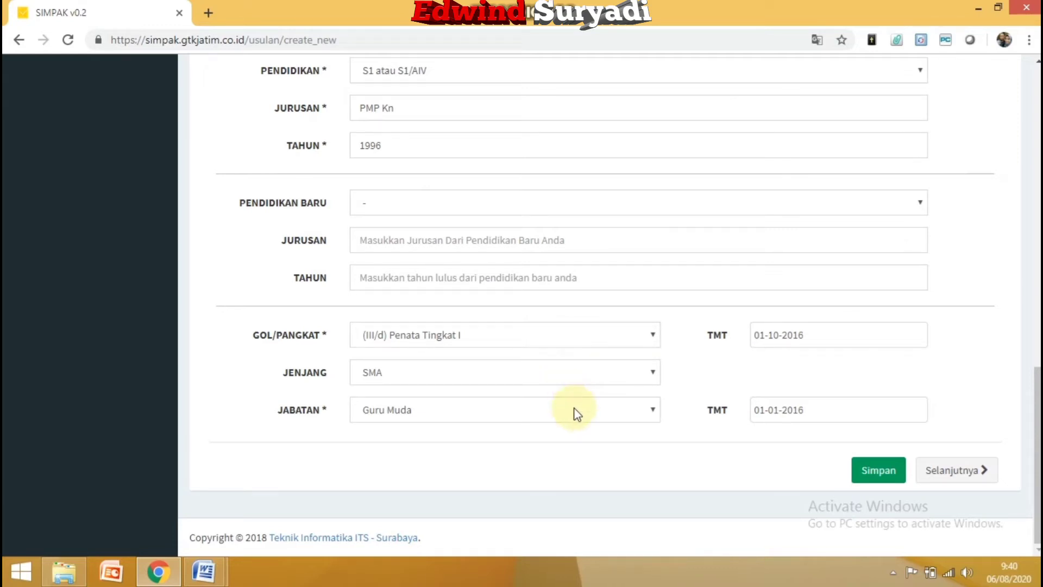
left_click(879, 472)
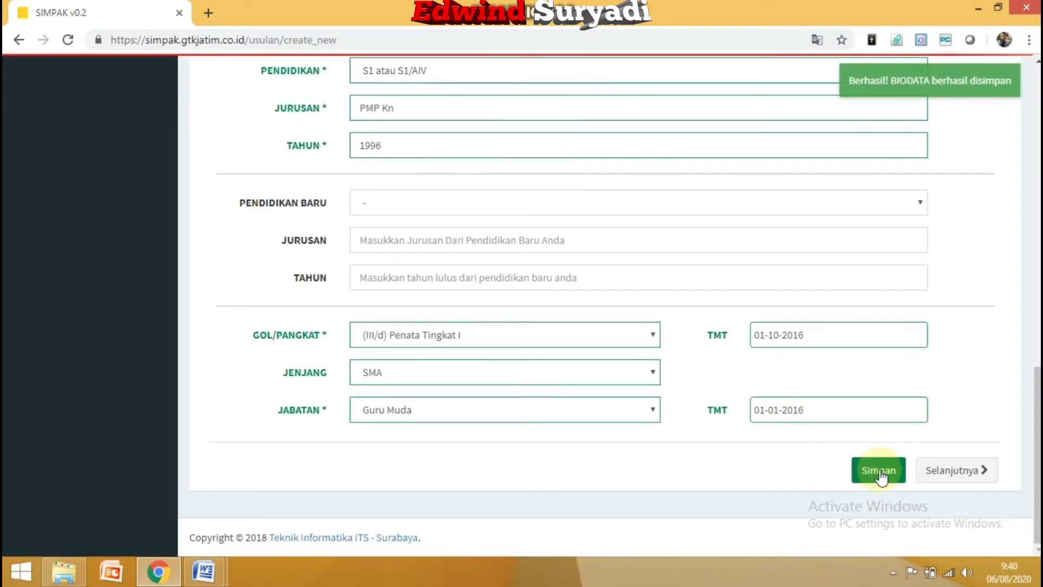
left_click(948, 478)
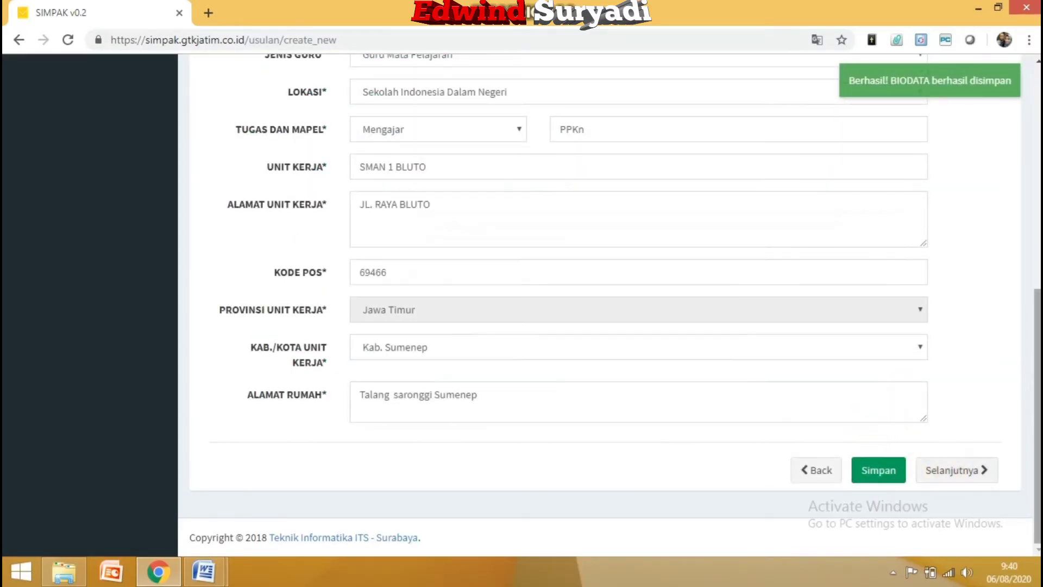
Choose Guru Mata Pelajaran as Jenis Guru in Penugasan and review the other assignment fields down to Alamat Rumah
scroll(1034, 326, "up", 5)
scroll(1034, 326, "down", 1)
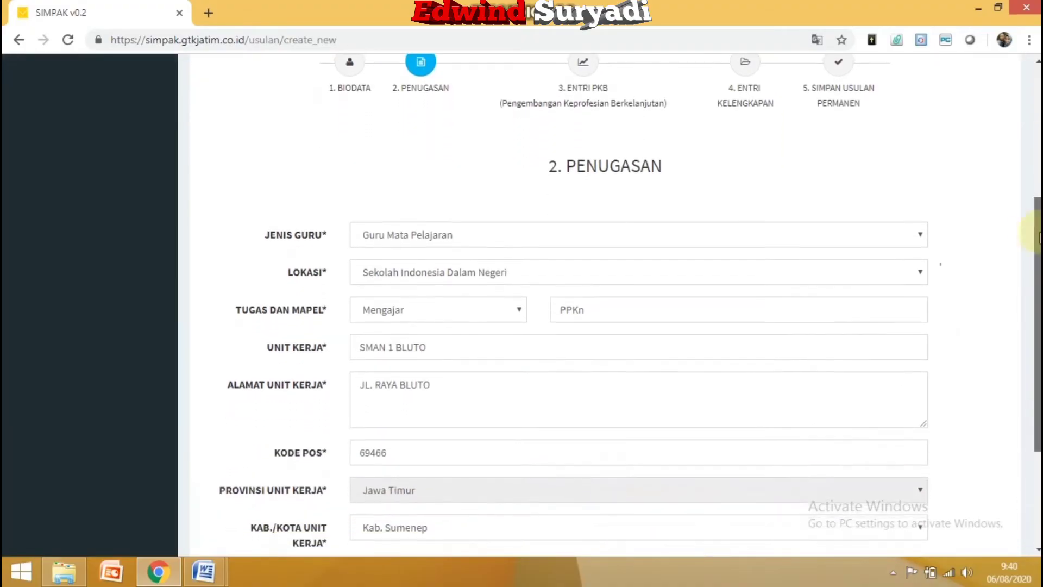
scroll(1036, 118, "up", 4)
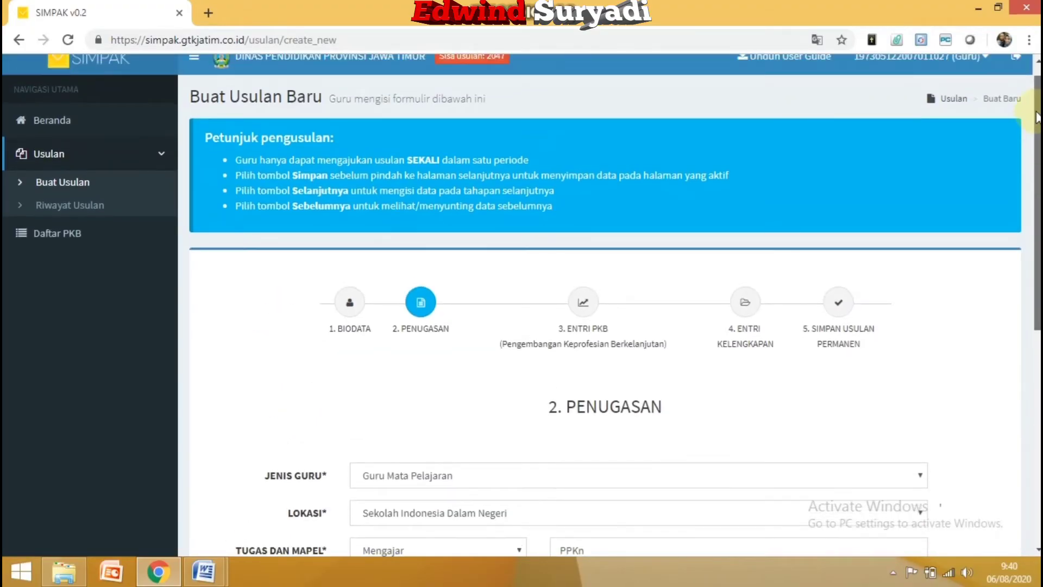
scroll(1037, 118, "down", 3)
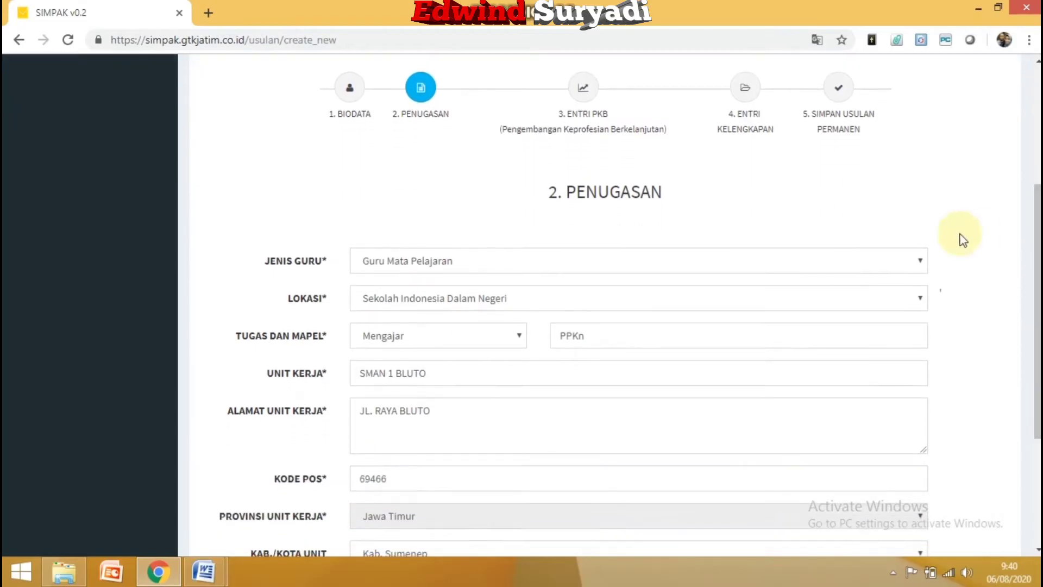
left_click(634, 265)
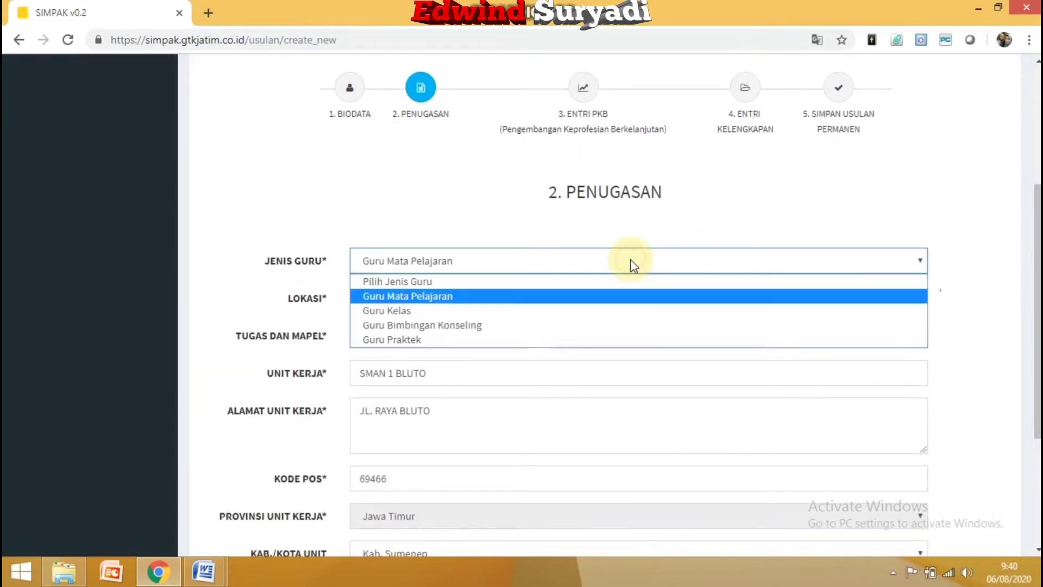
left_click(588, 301)
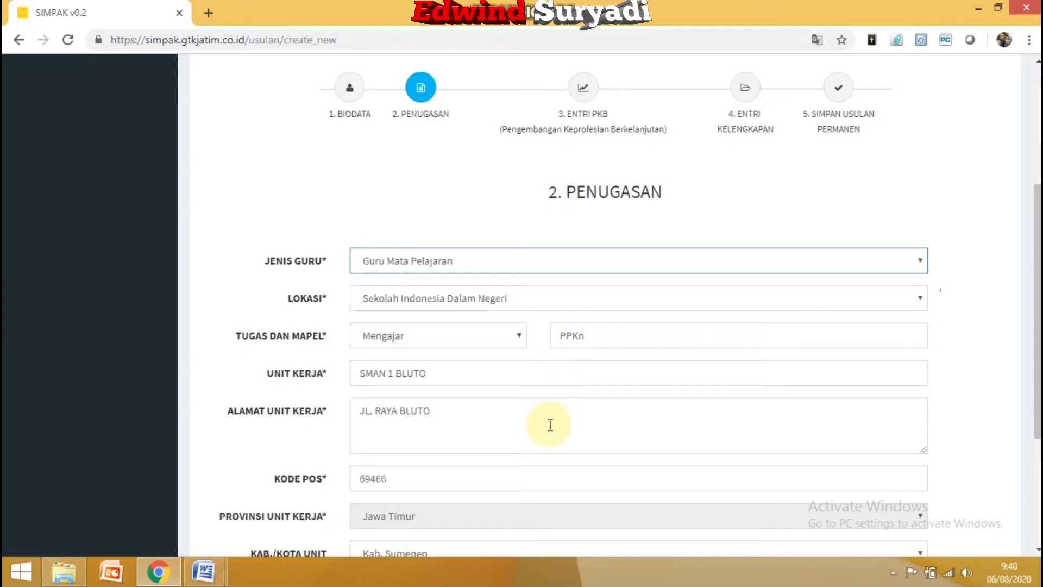
left_click_drag(1038, 314, 1037, 420)
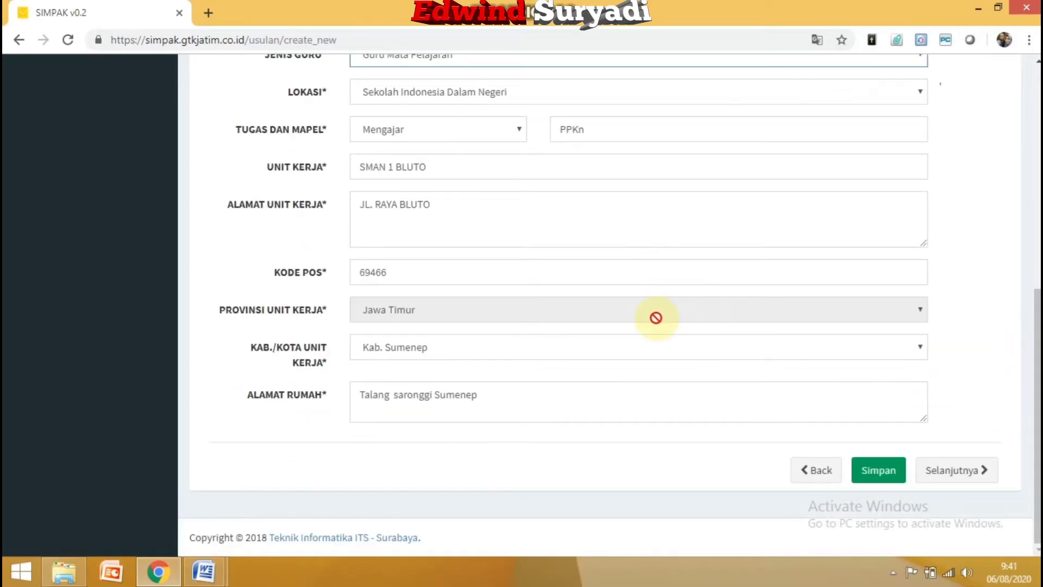
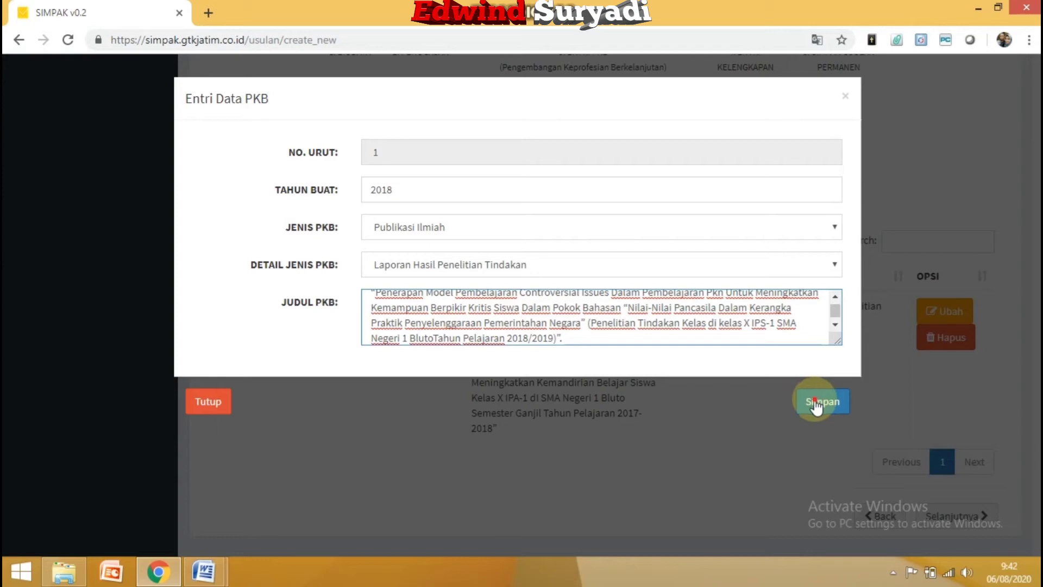
Save the 2018 PKB entry and start another new PKB entry
left_click(816, 405)
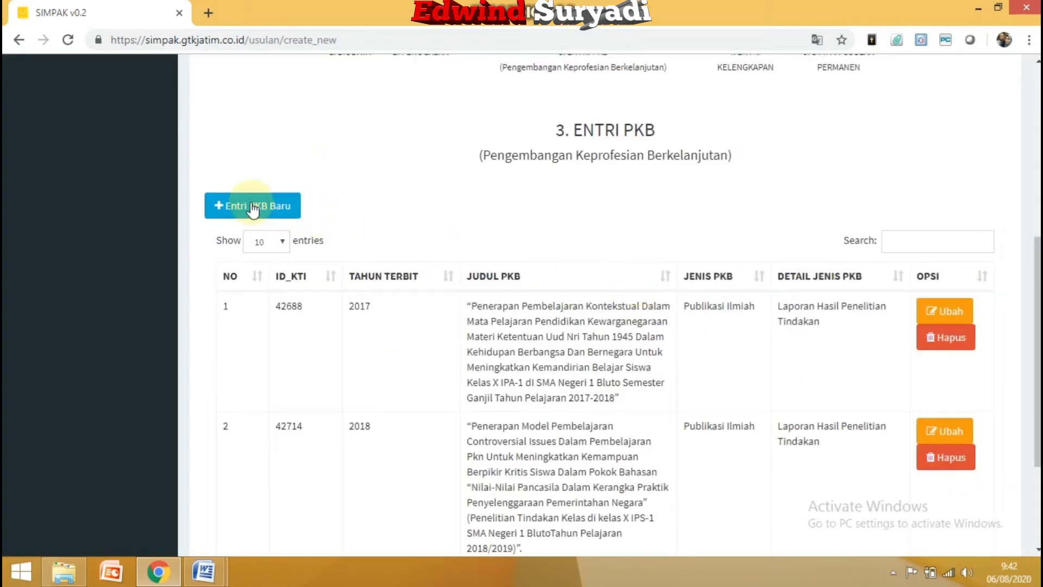
left_click(253, 207)
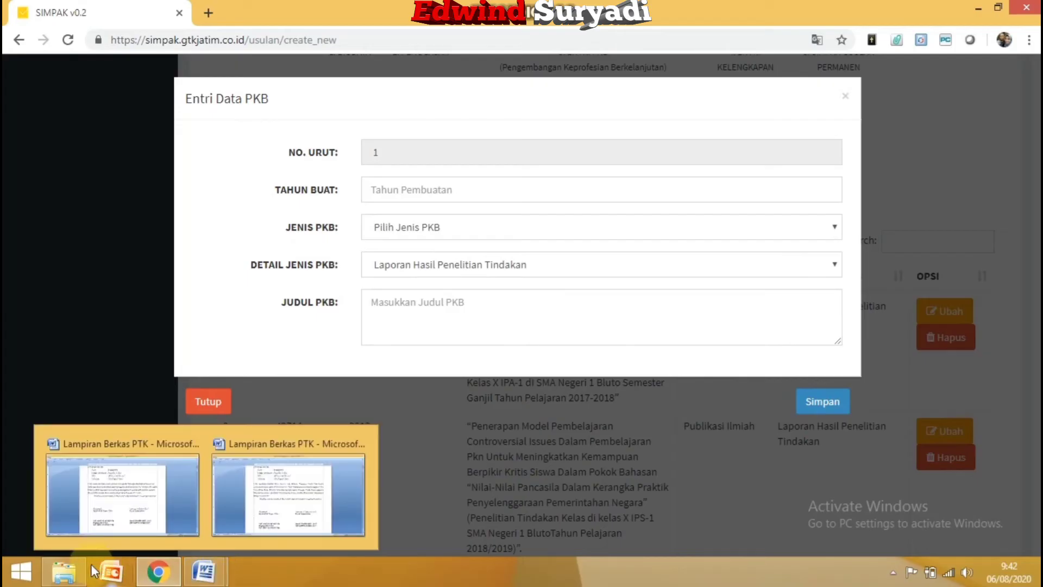
Switch to File Explorer and open the Lampiran Berkas PTK document from the KELAS XI KD 3.1 folder
left_click(63, 571)
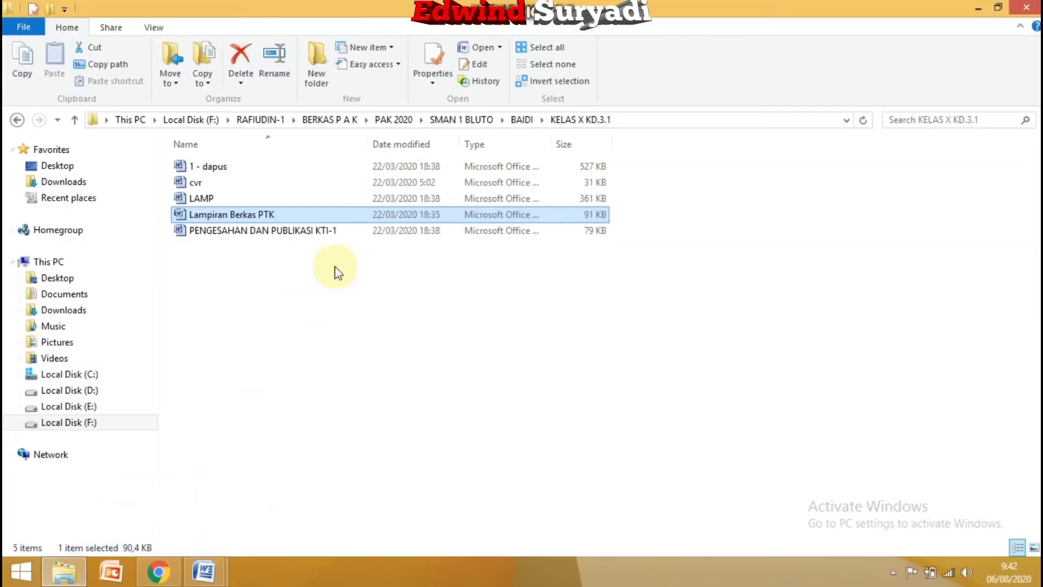
left_click(16, 123)
left_click(233, 214)
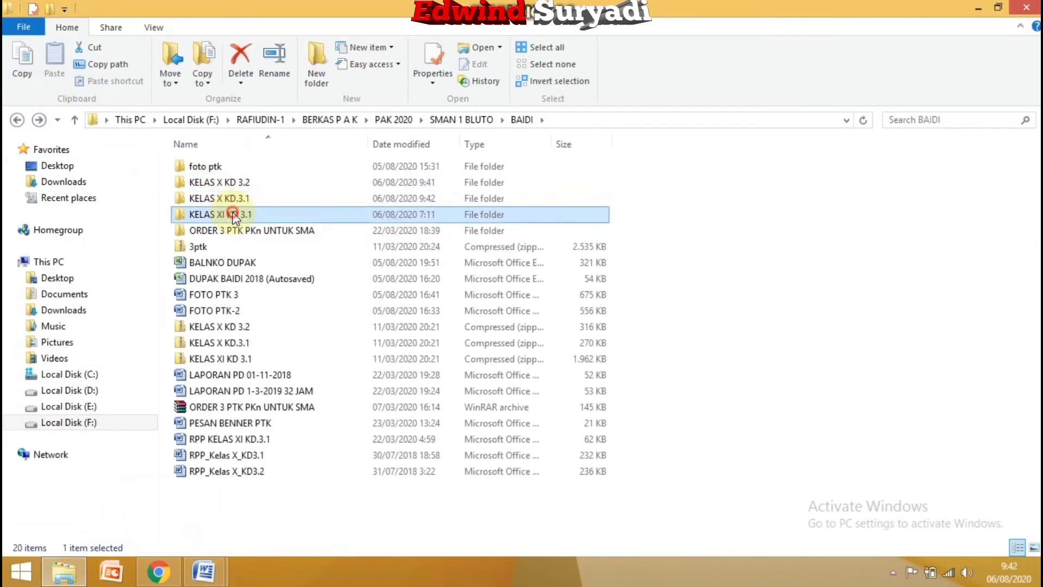
double_click(234, 215)
double_click(240, 203)
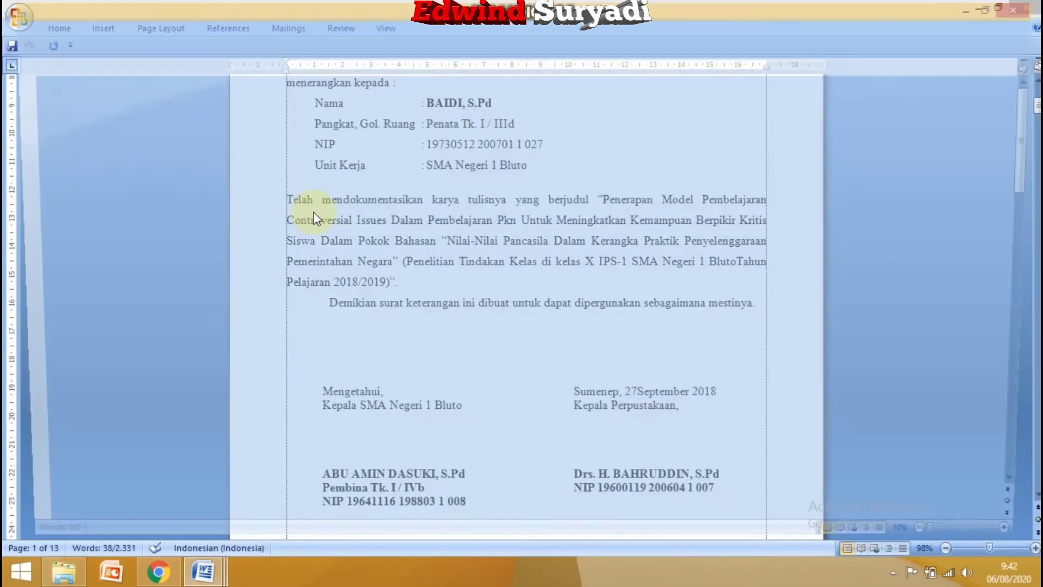
Copy the quoted research title starting with "Meningkatkan Hasil Belajar Siswa" from the Surat Keterangan letter
scroll(607, 347, "down", 5)
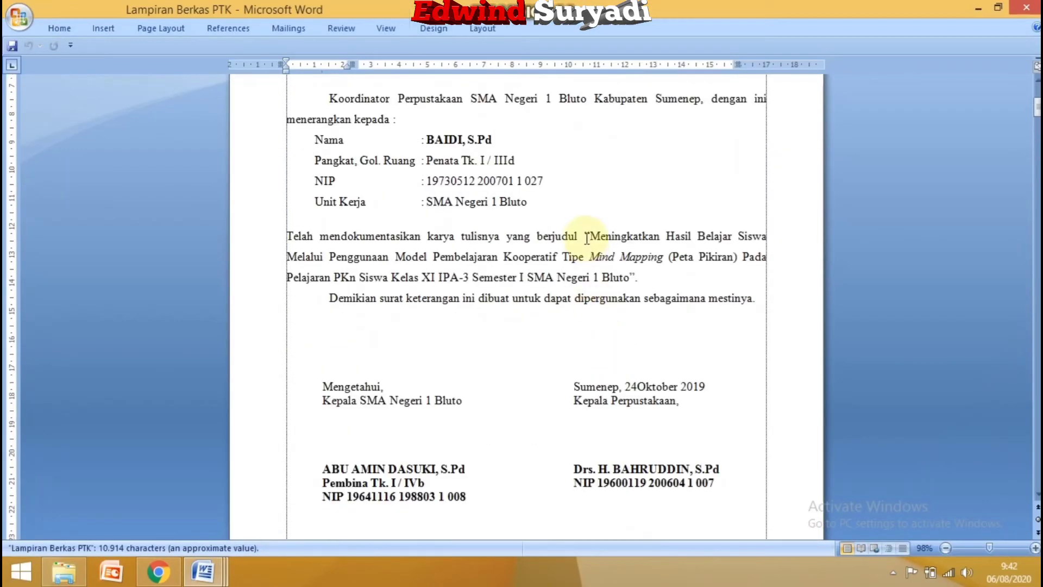
left_click(585, 237)
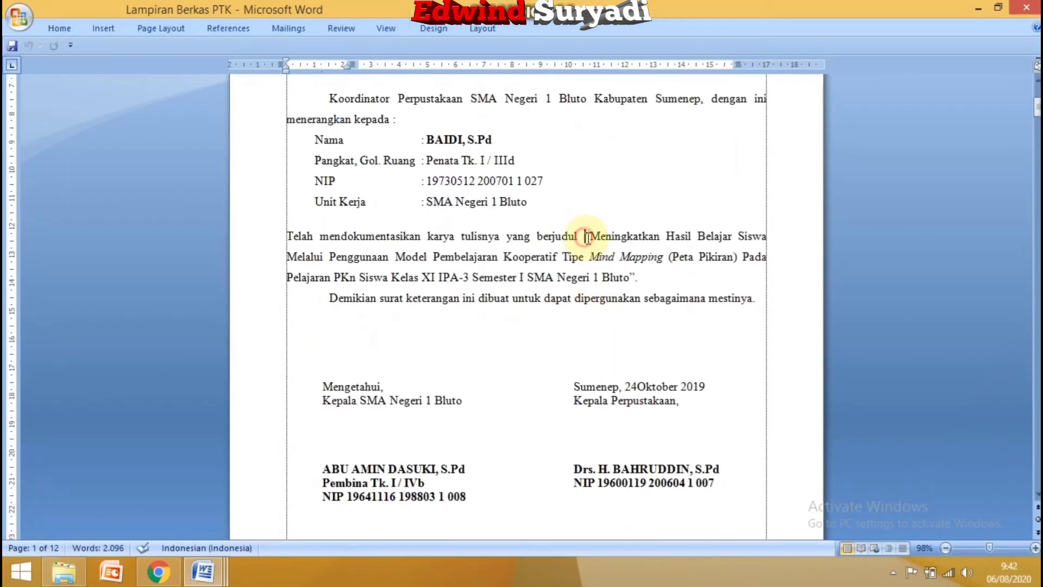
left_click_drag(587, 238, 641, 279)
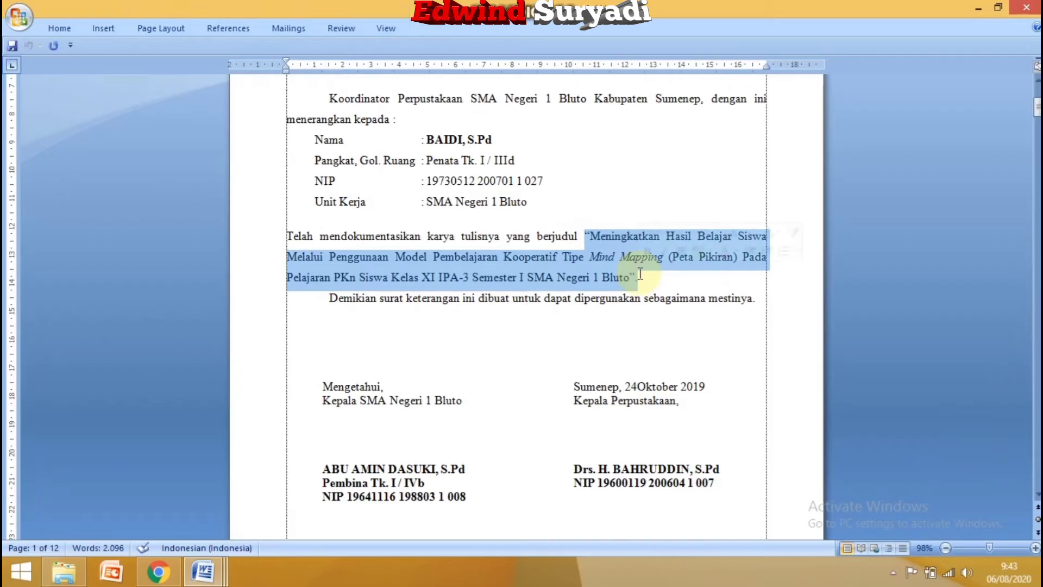
right_click(600, 270)
left_click(634, 295)
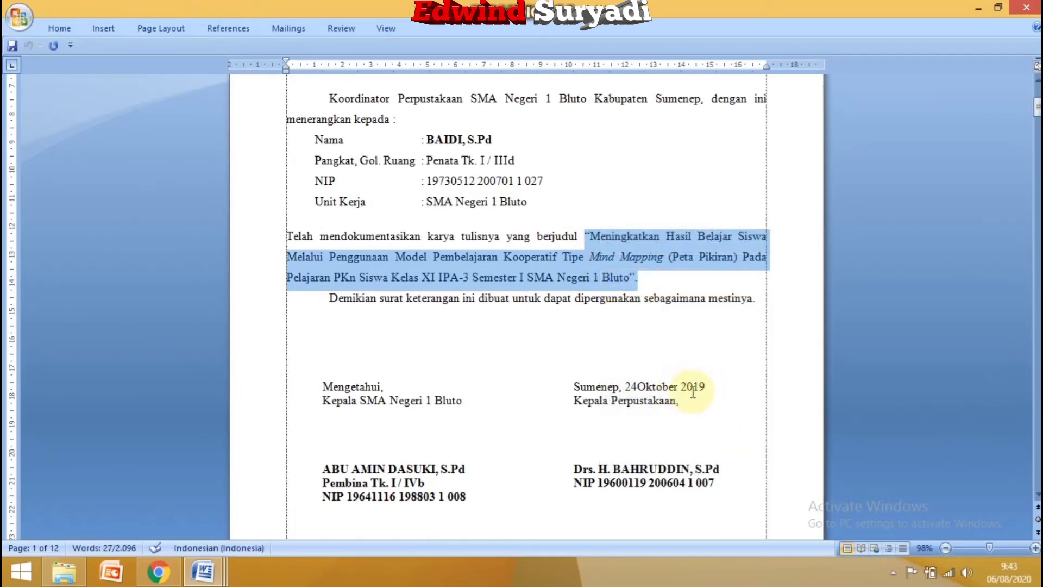
In the SIMPAK PKB entry, set Tahun Buat to 2019, Jenis PKB to Publikasi Ilmiah and Detail Jenis PKB to Laporan Hasil Penelitian Tindakan
left_click(166, 561)
left_click(412, 186)
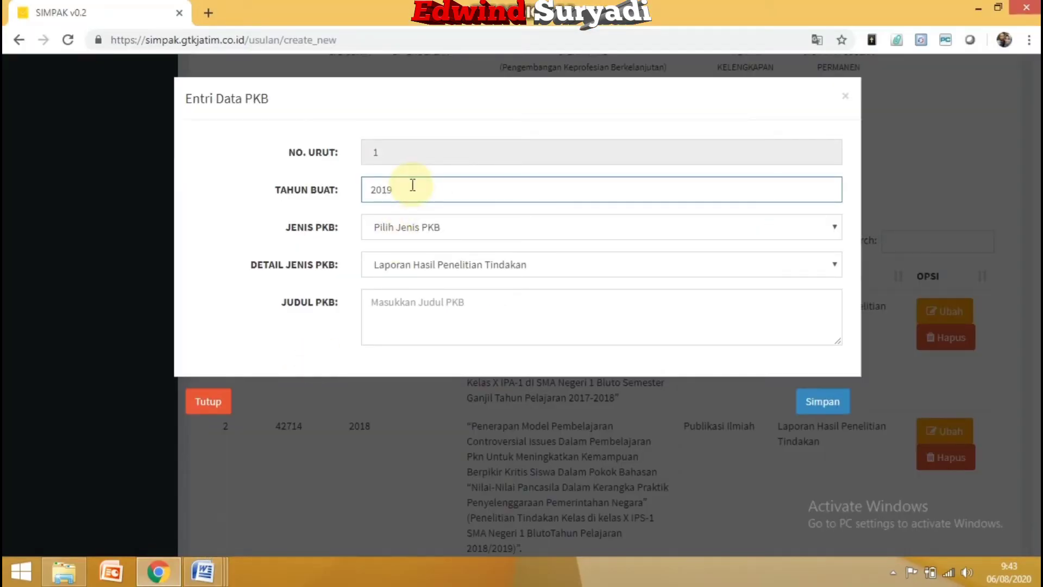
left_click(403, 229)
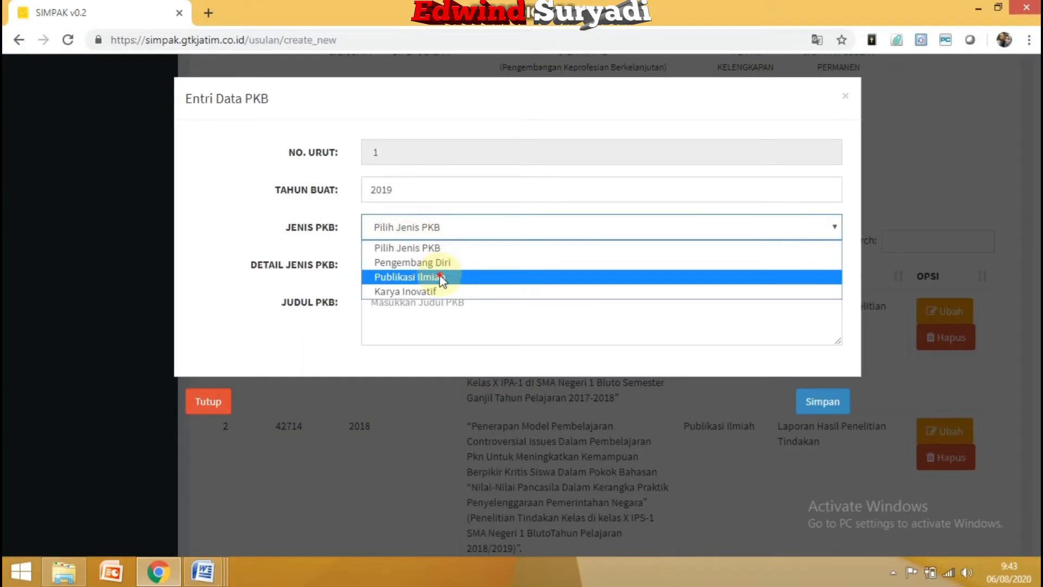
left_click(437, 276)
left_click(428, 266)
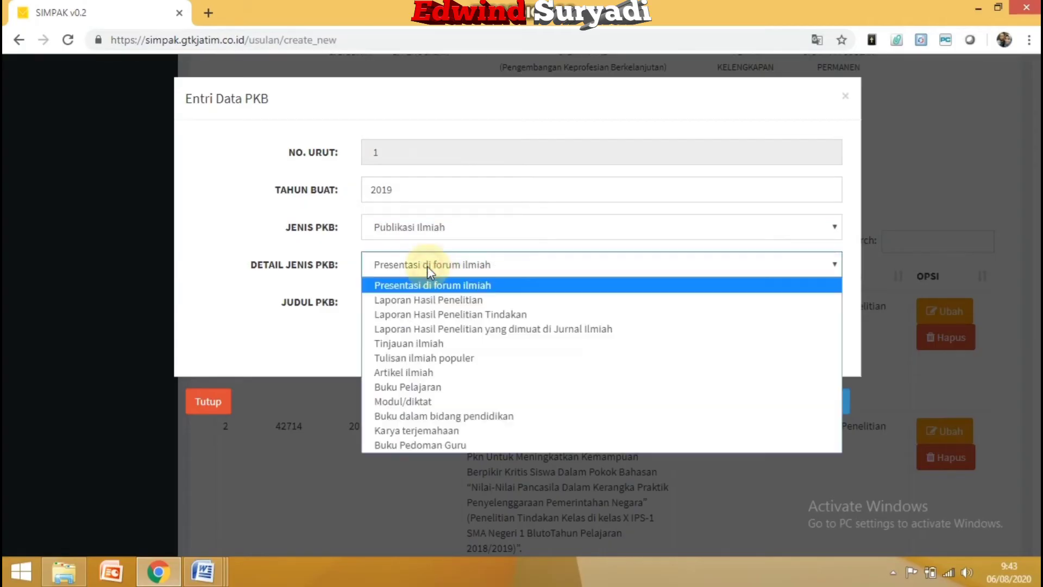
left_click(463, 316)
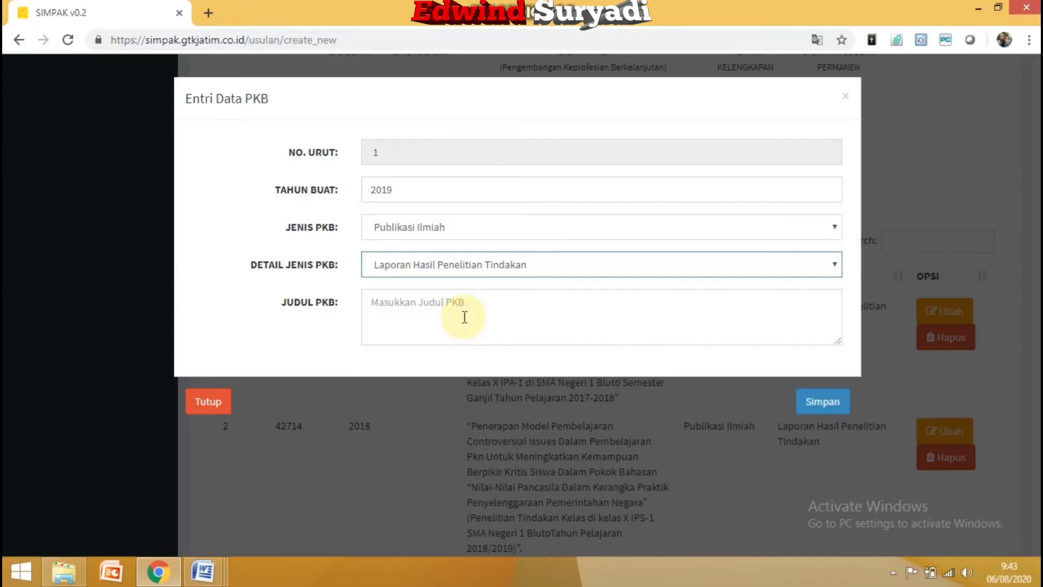
Paste the copied research title into Judul PKB, keeping Laporan Hasil Penelitian Tindakan as the Detail Jenis PKB
left_click(464, 318)
right_click(464, 317)
left_click(497, 413)
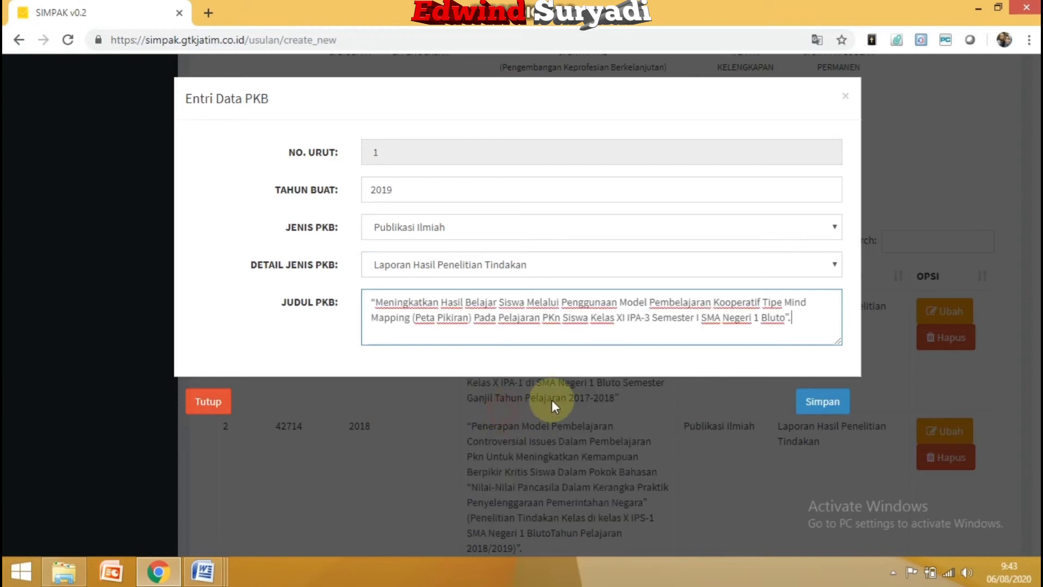
left_click(584, 263)
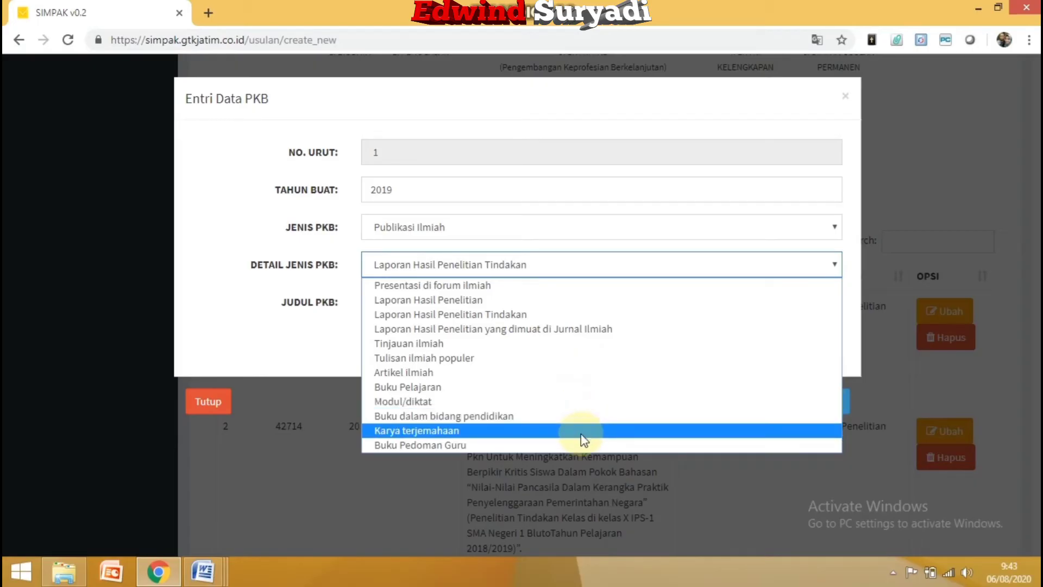
left_click(483, 315)
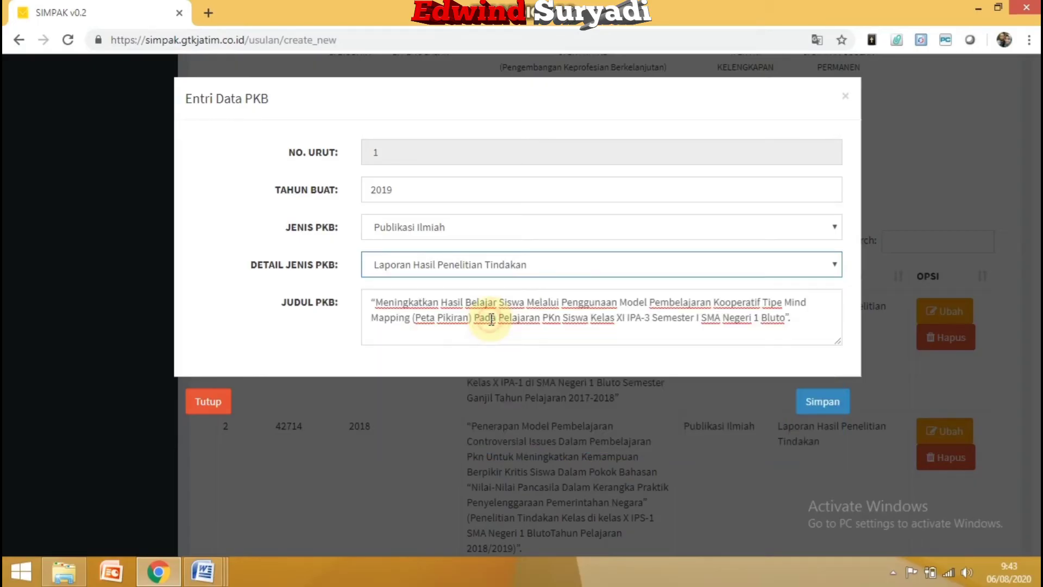
Save the 2019 research report entry and start another new PKB entry
left_click(819, 401)
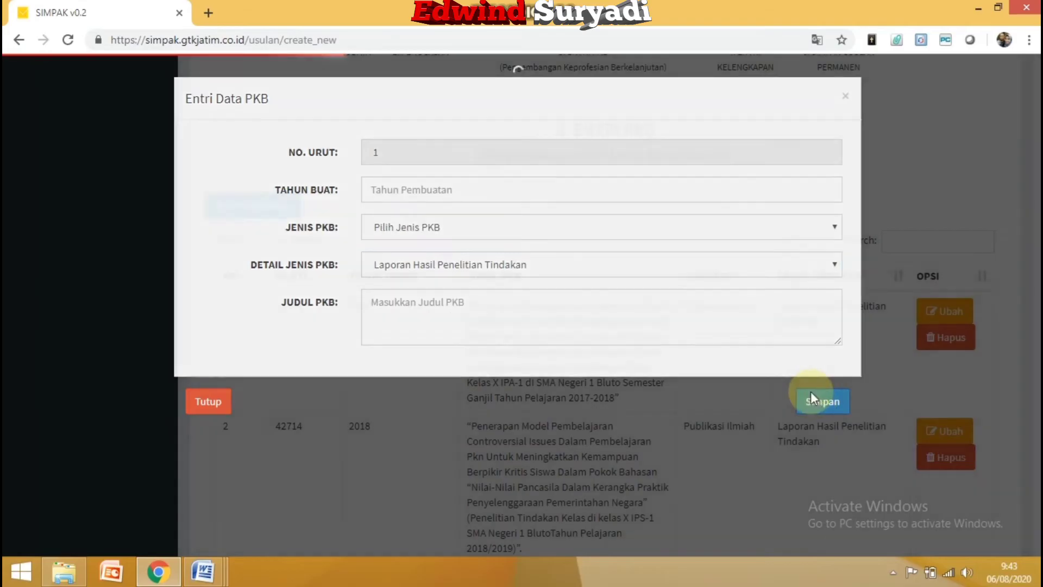
scroll(530, 271, "down", 4)
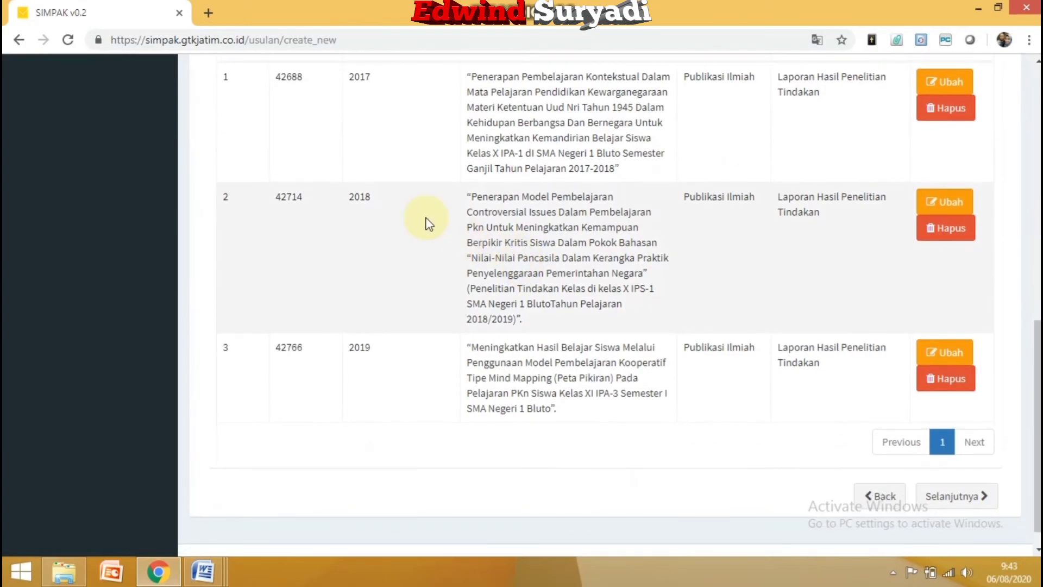
scroll(373, 203, "up", 3)
left_click(231, 129)
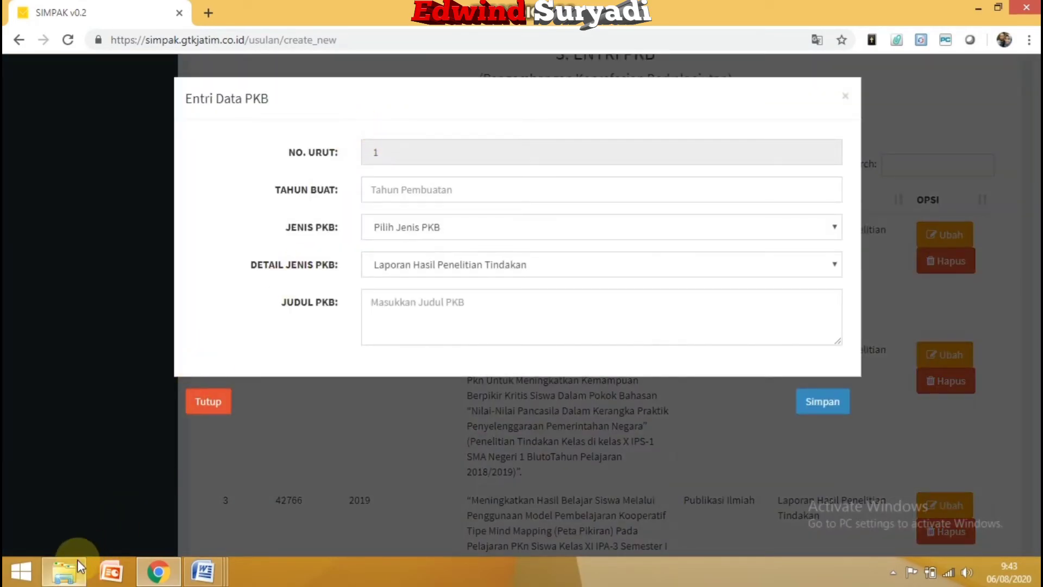
Switch to File Explorer and return to the folder that contains KELAS XI KD 3.1
left_click(63, 570)
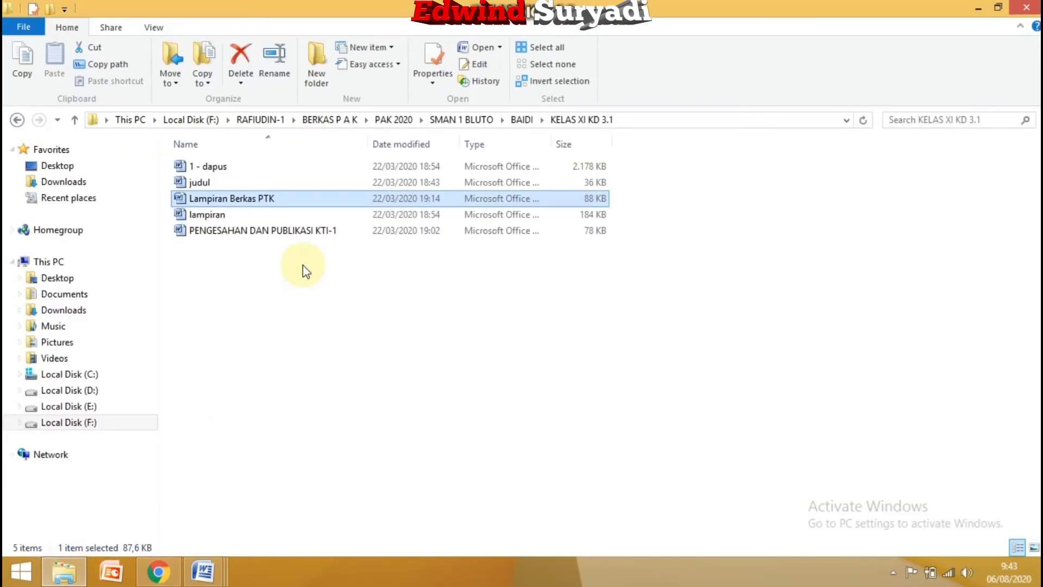
left_click(17, 120)
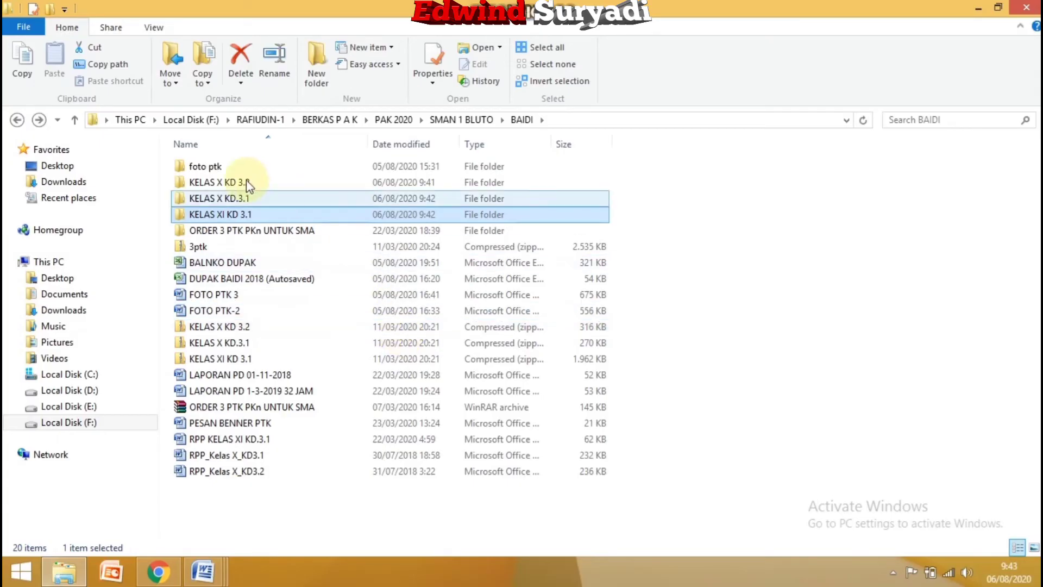
left_click(218, 163)
double_click(218, 163)
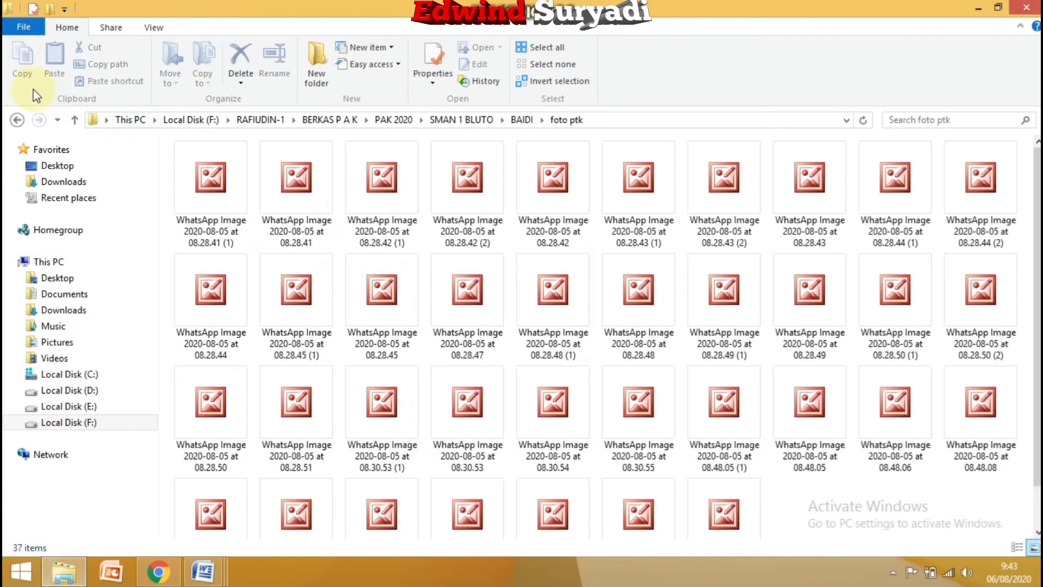
left_click(17, 120)
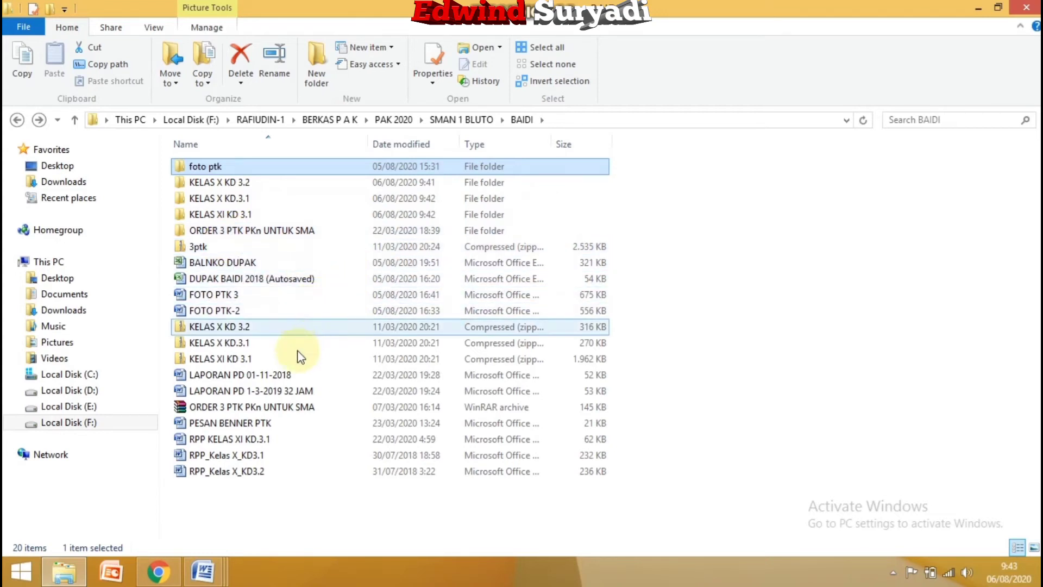
Open the LAPORAN PD 01-11-2018 document and copy the activity name starting with "Bimtek penyusunan" under Nama Kegiatan
double_click(272, 376)
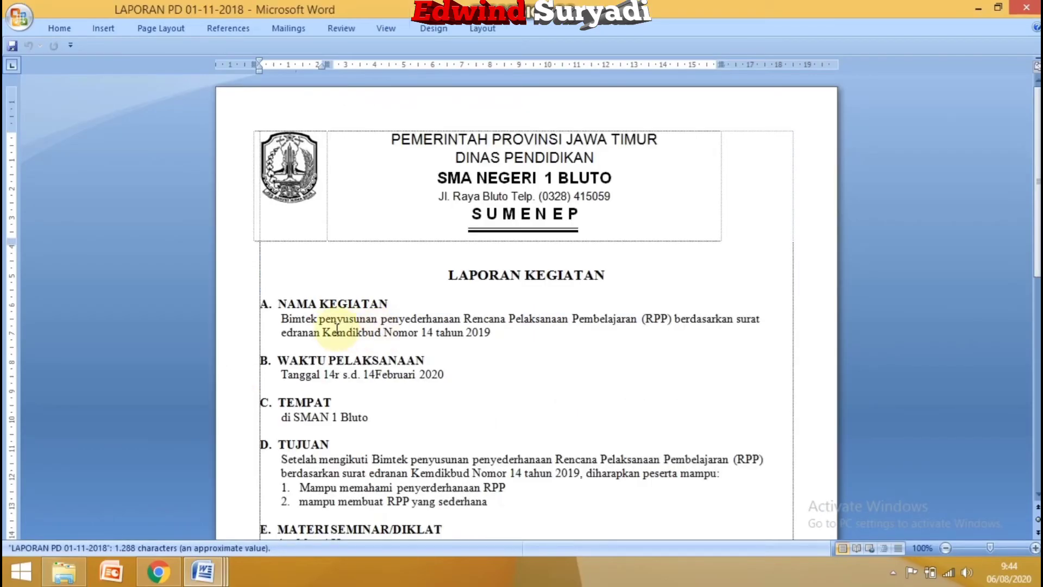
left_click_drag(281, 318, 472, 337)
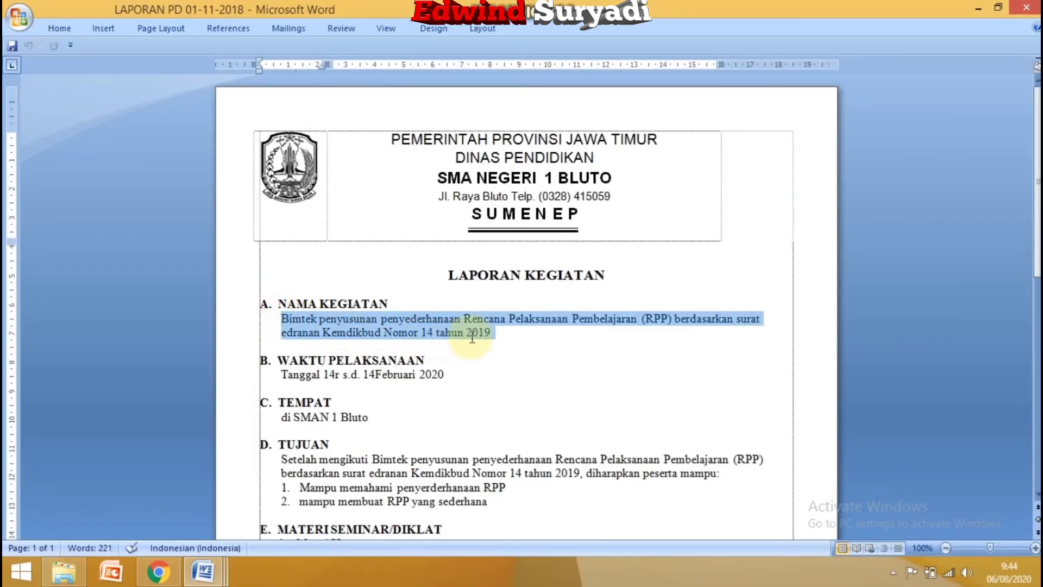
right_click(464, 324)
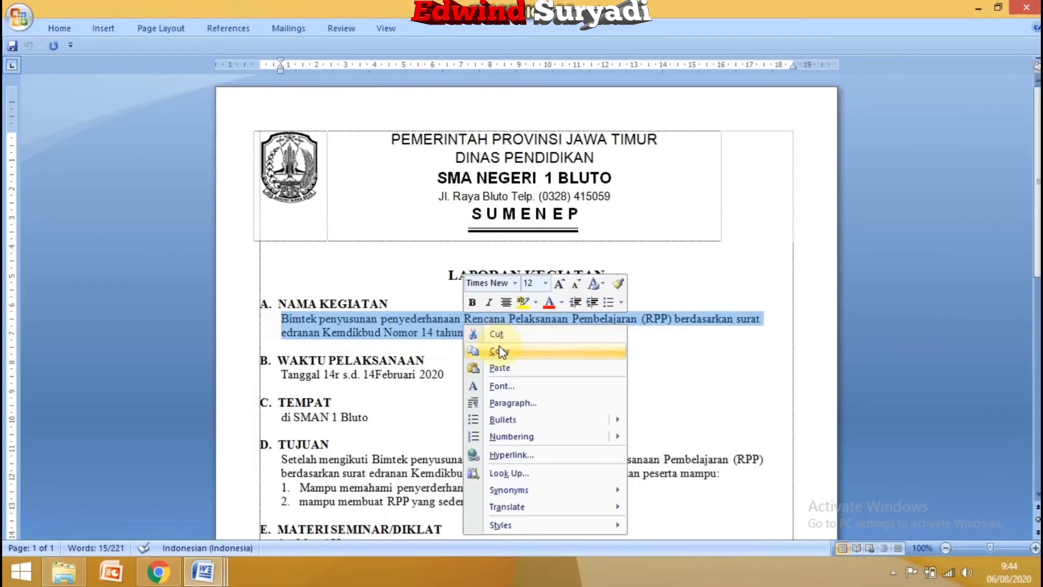
left_click(502, 352)
In the SIMPAK PKB entry, set Tahun Buat to 2020, Jenis PKB to Pengembang Diri and Detail Jenis PKB to Diklat fungsional
left_click(157, 568)
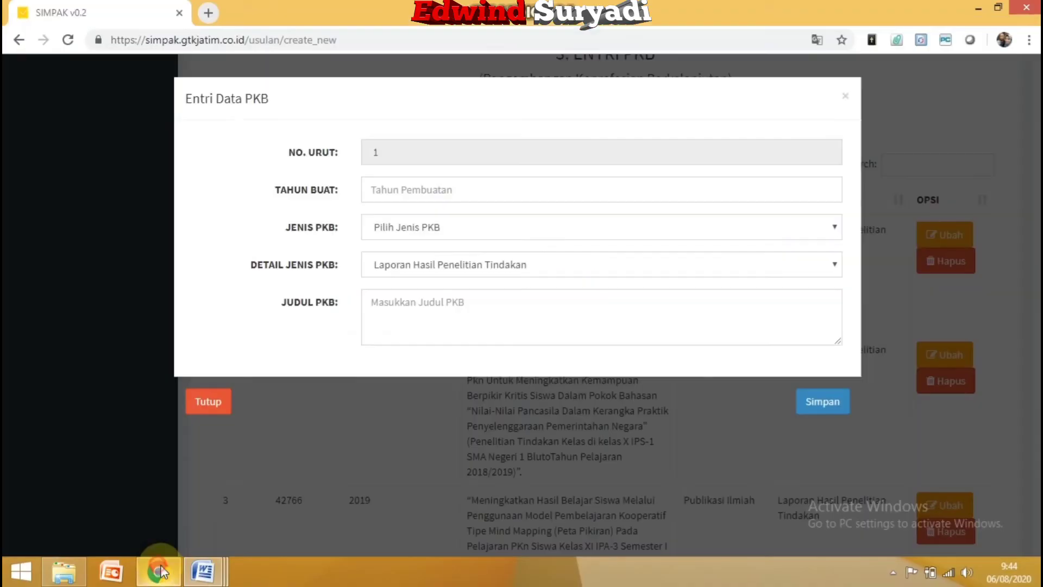
left_click(403, 193)
left_click(404, 193)
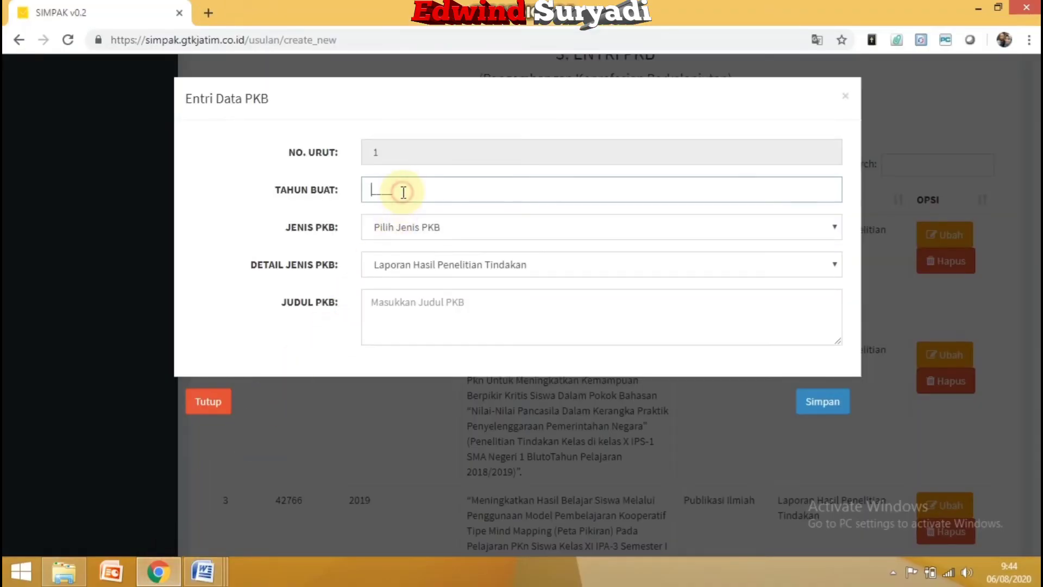
type("2020")
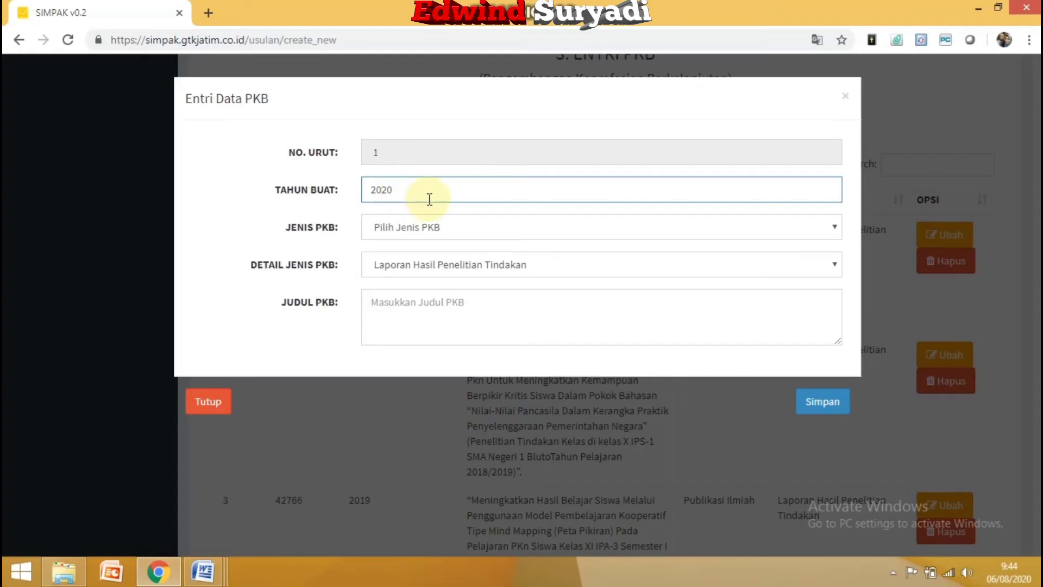
left_click(460, 231)
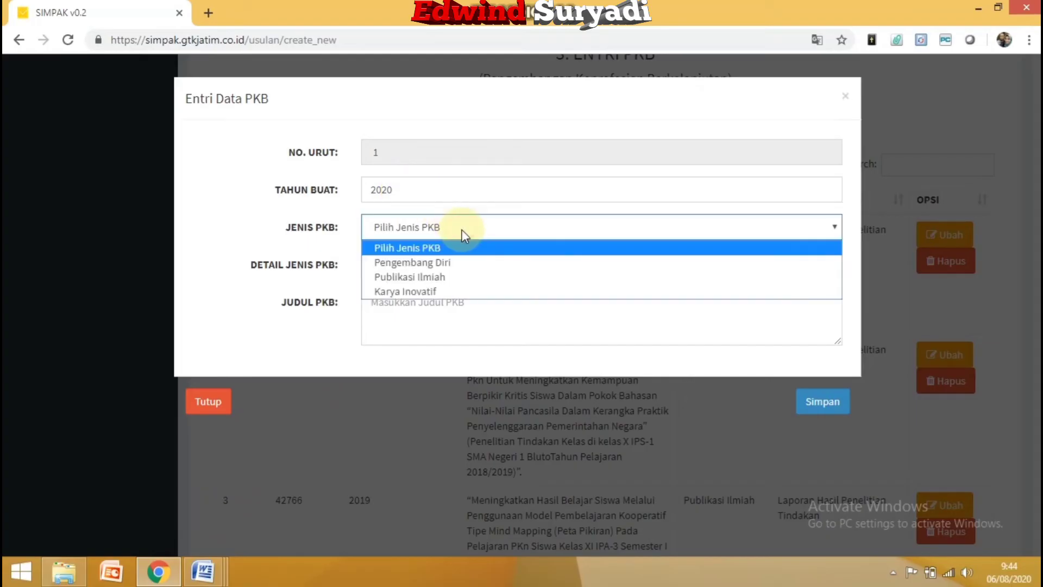
left_click(457, 262)
left_click(458, 266)
left_click(458, 265)
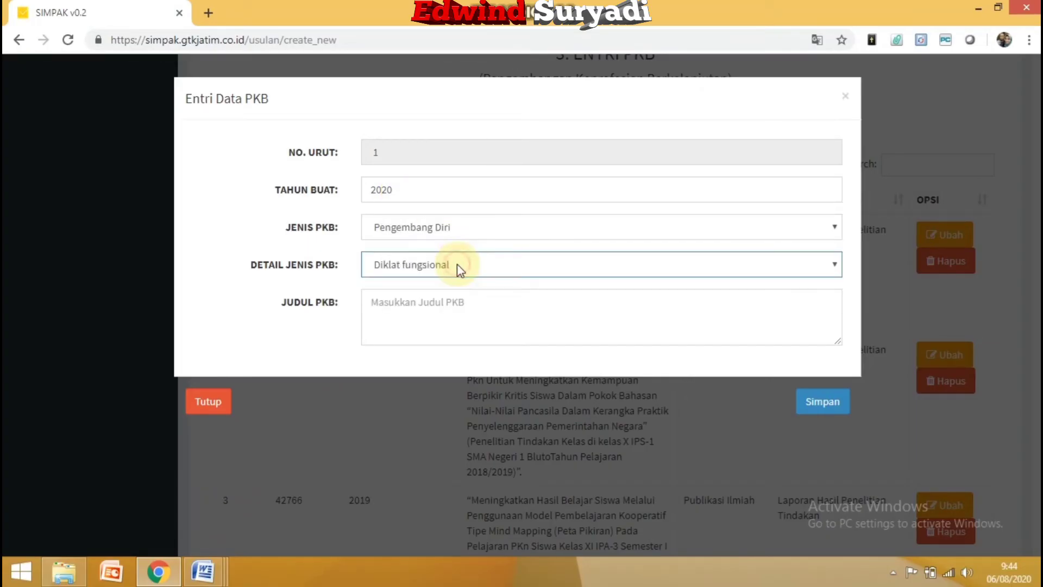
Paste the copied Bimtek activity name into Judul PKB and save the 2020 PKB entry
right_click(443, 304)
left_click(480, 401)
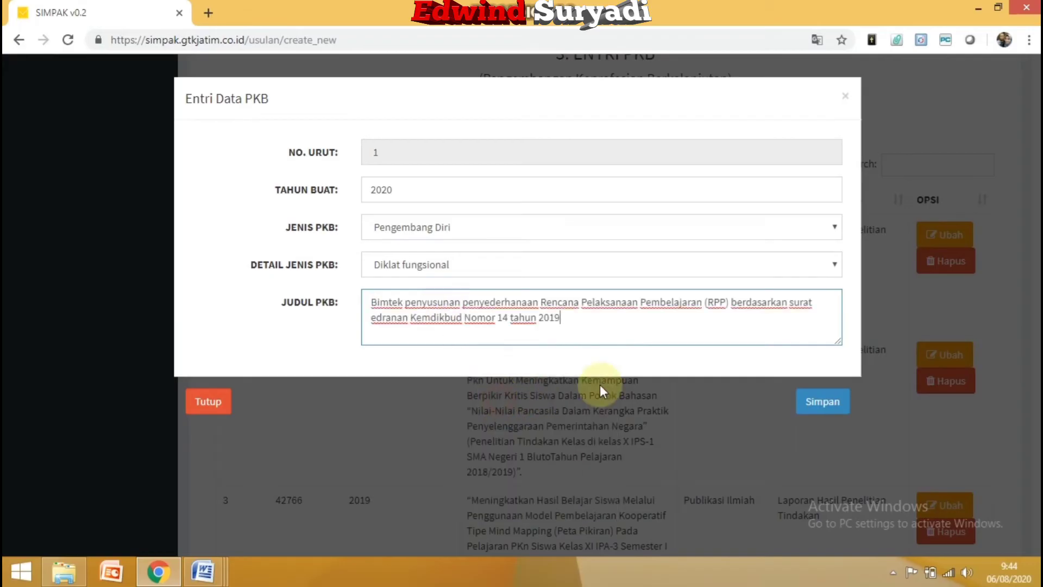
left_click(821, 403)
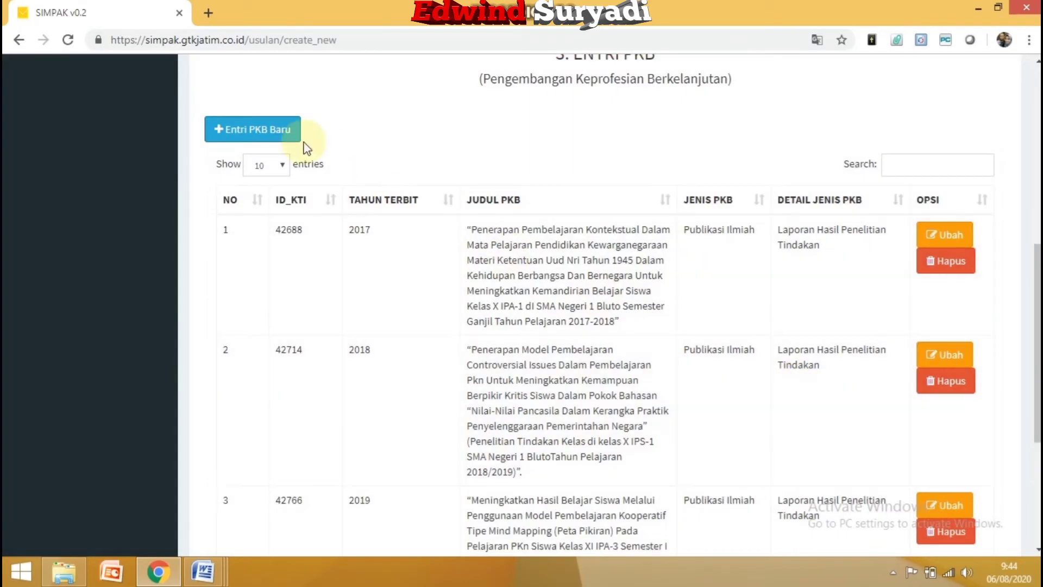
Switch to File Explorer and open the LAPORAN PD 1-3-2019 32 JAM document
key("alt+Tab")
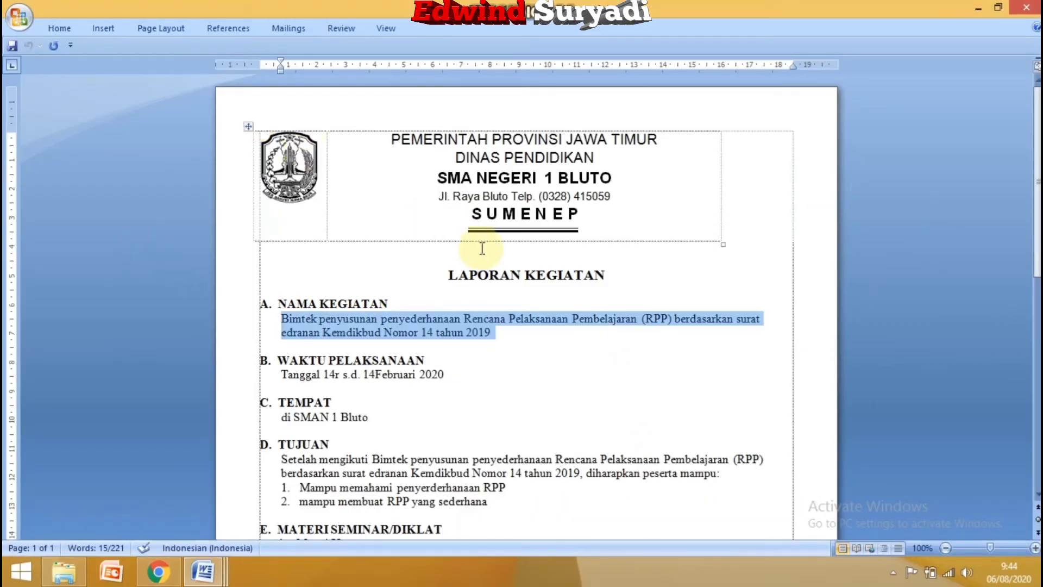
key("alt+Tab")
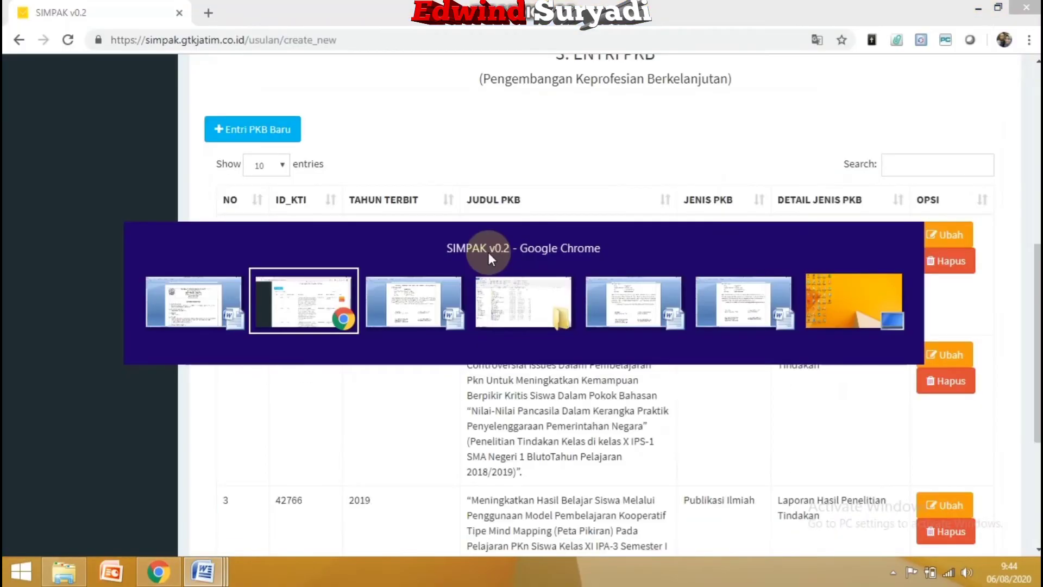
key("alt+Tab")
key("alt+Tab")
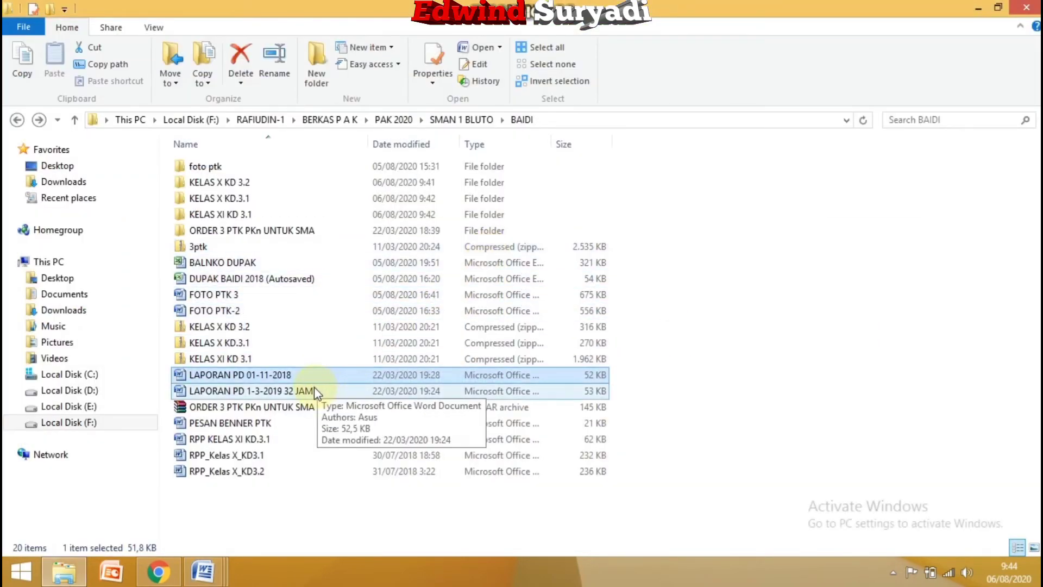
double_click(314, 389)
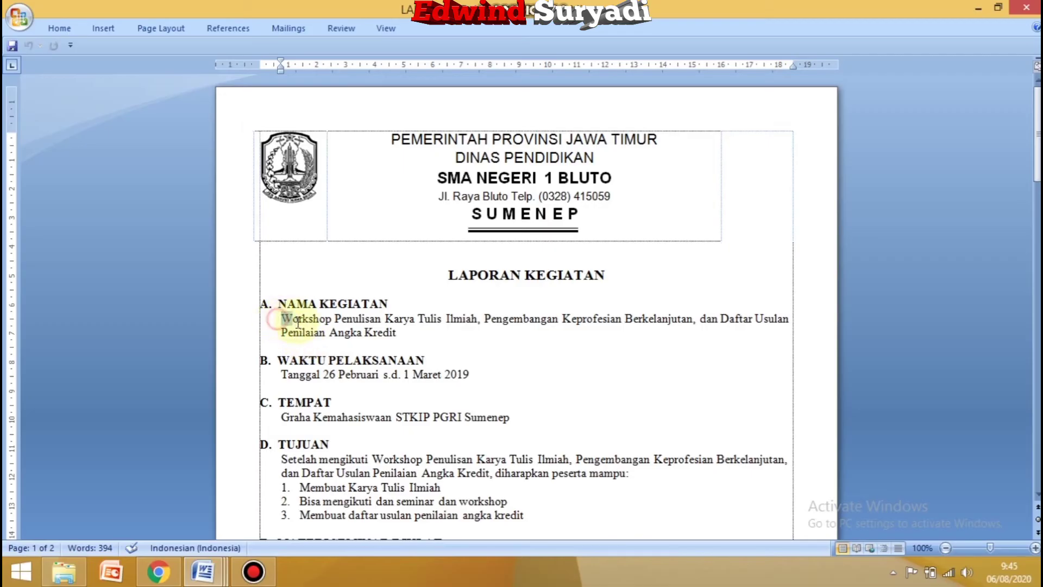
Copy the activity name starting with "Workshop Penulisan Karya Tulis Ilmiah" under Nama Kegiatan
left_click_drag(297, 322, 397, 328)
key("ctrl+c")
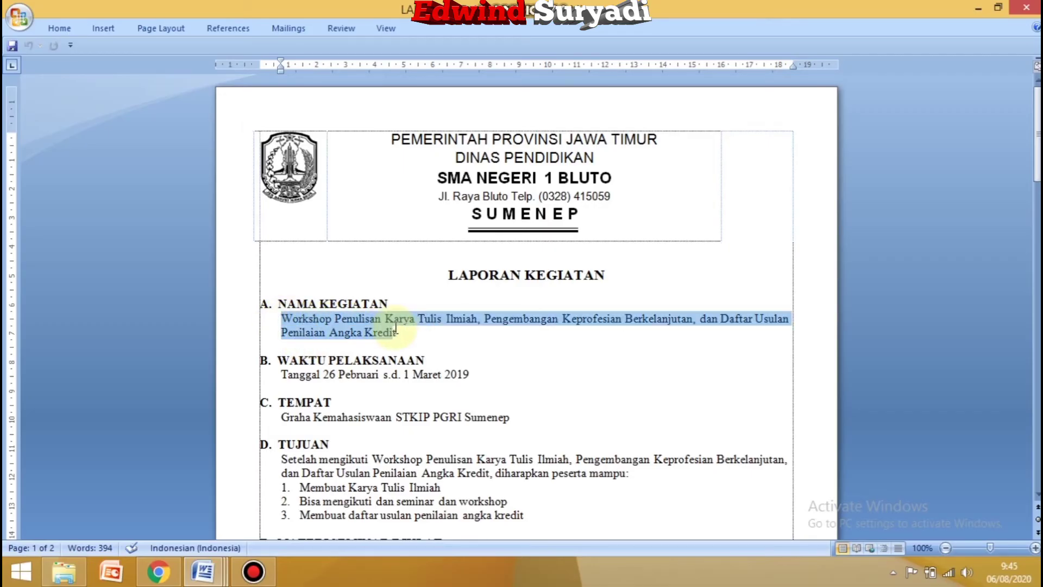
right_click(398, 330)
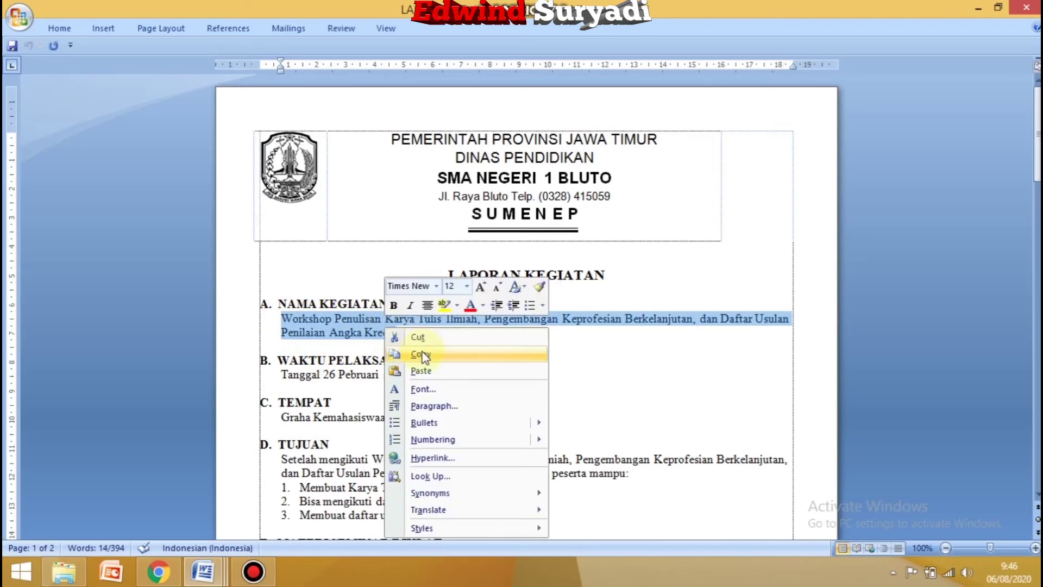
left_click(430, 356)
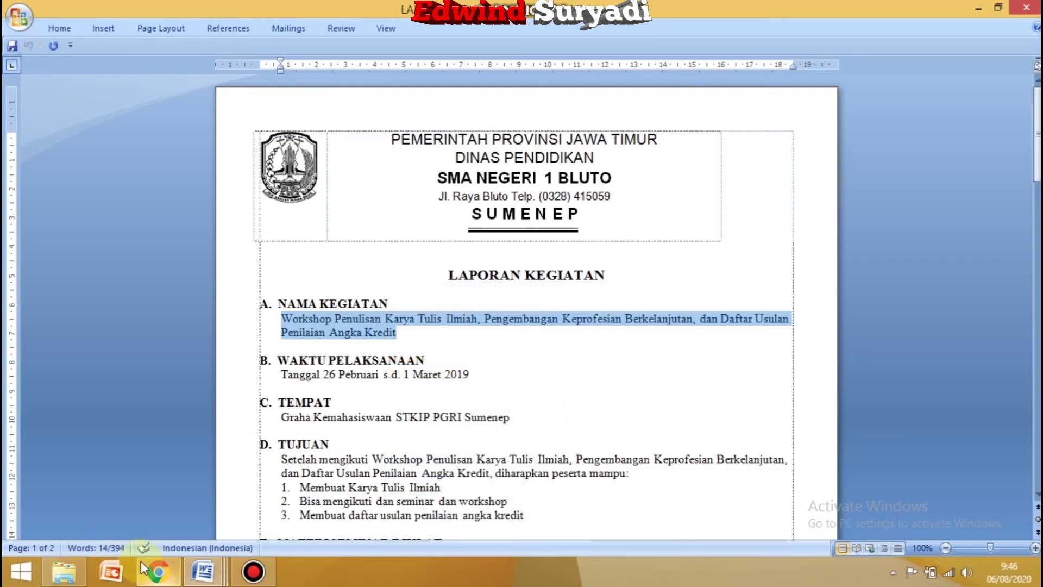
Switch to SIMPAK and start a new PKB entry with Tahun Buat 2019 and Jenis PKB Pengembang Diri
left_click(157, 571)
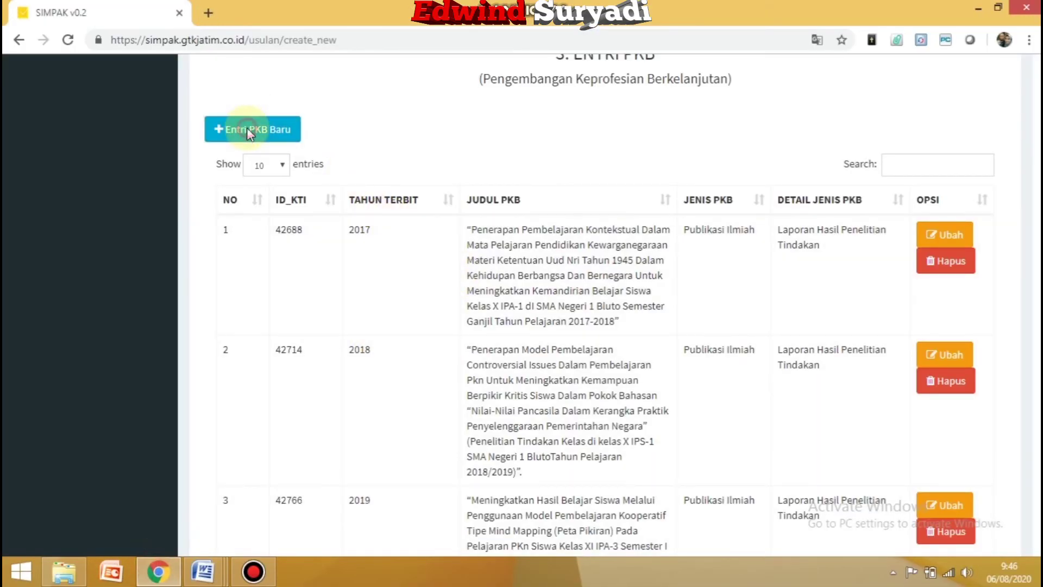
left_click(249, 131)
left_click(387, 191)
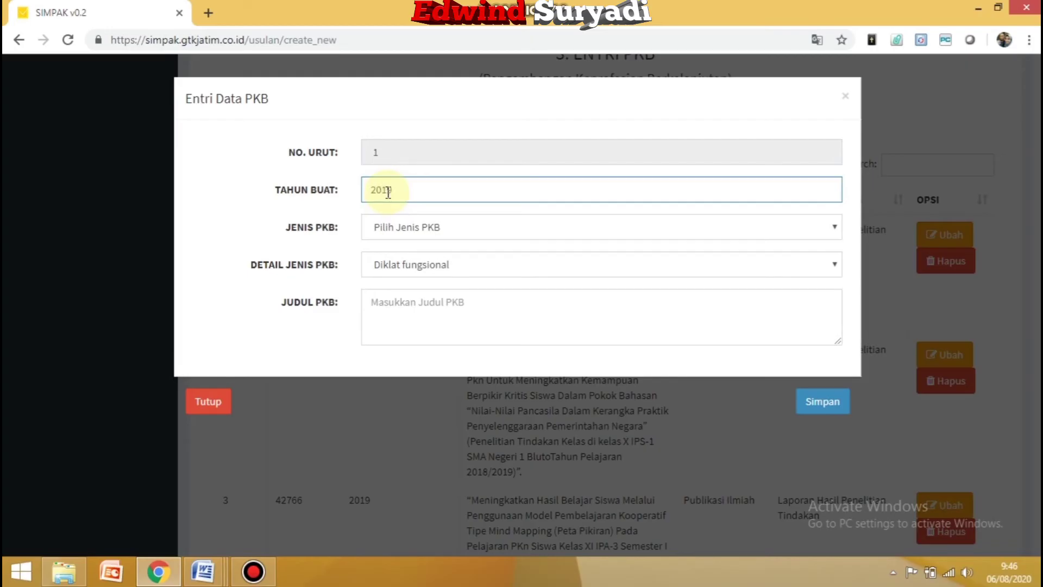
left_click(393, 228)
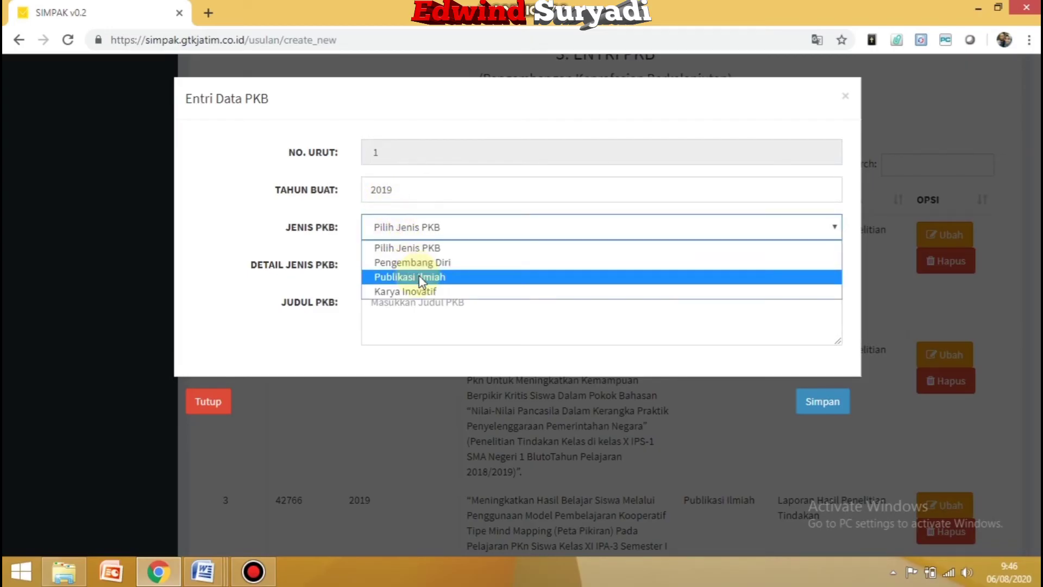
left_click(417, 263)
Paste the copied workshop name into Judul PKB, save the entry with Diklat fungsional as its detail, and review the PKB list
left_click(417, 300)
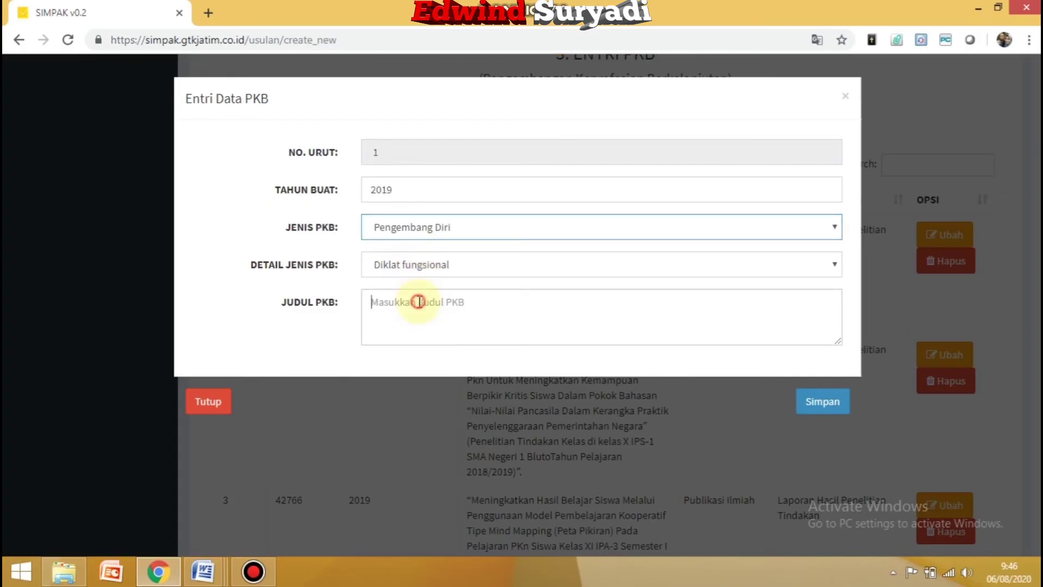
right_click(419, 303)
left_click(463, 395)
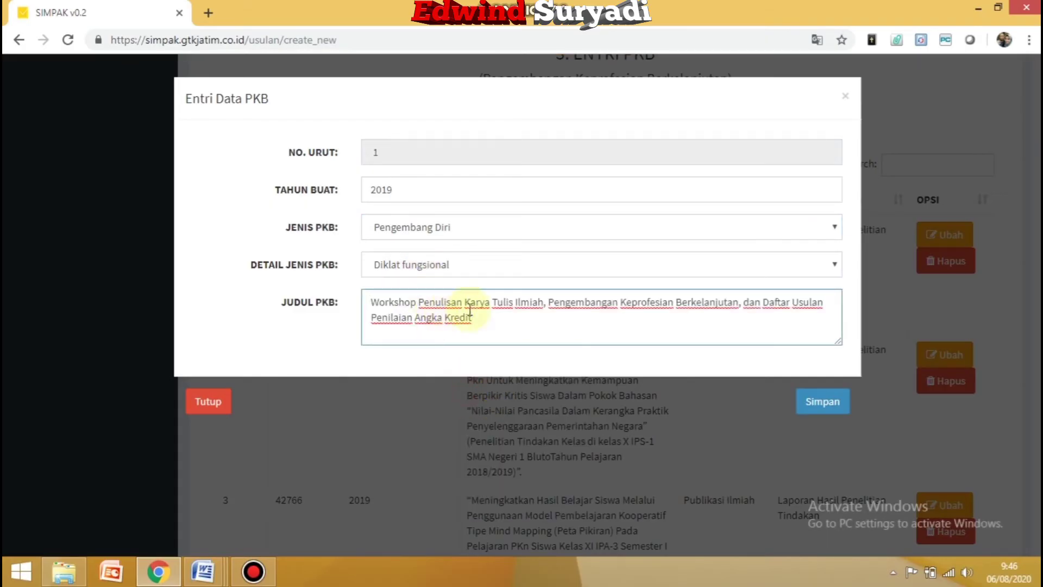
left_click(823, 409)
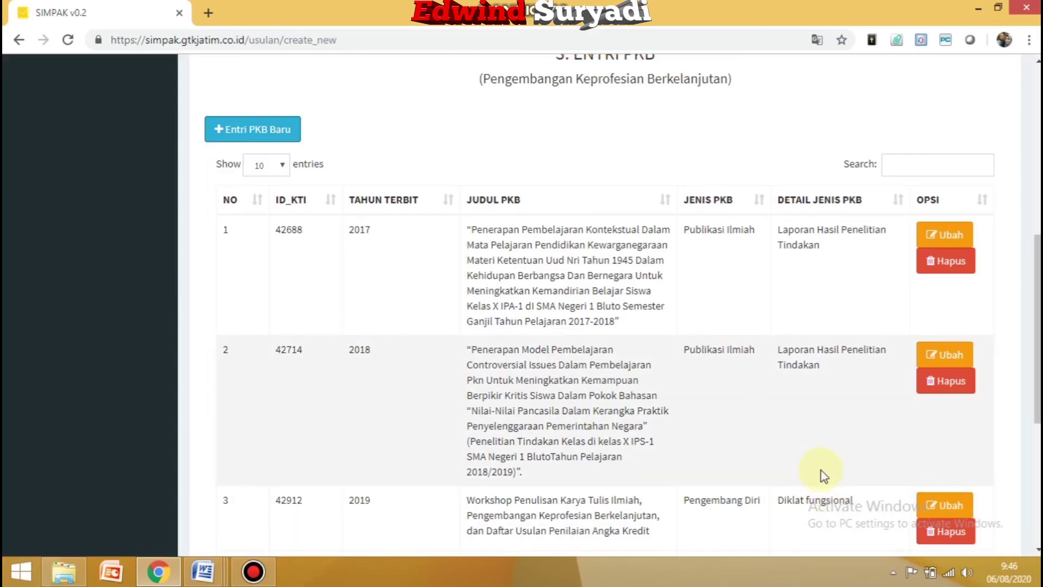
scroll(788, 423, "down", 6)
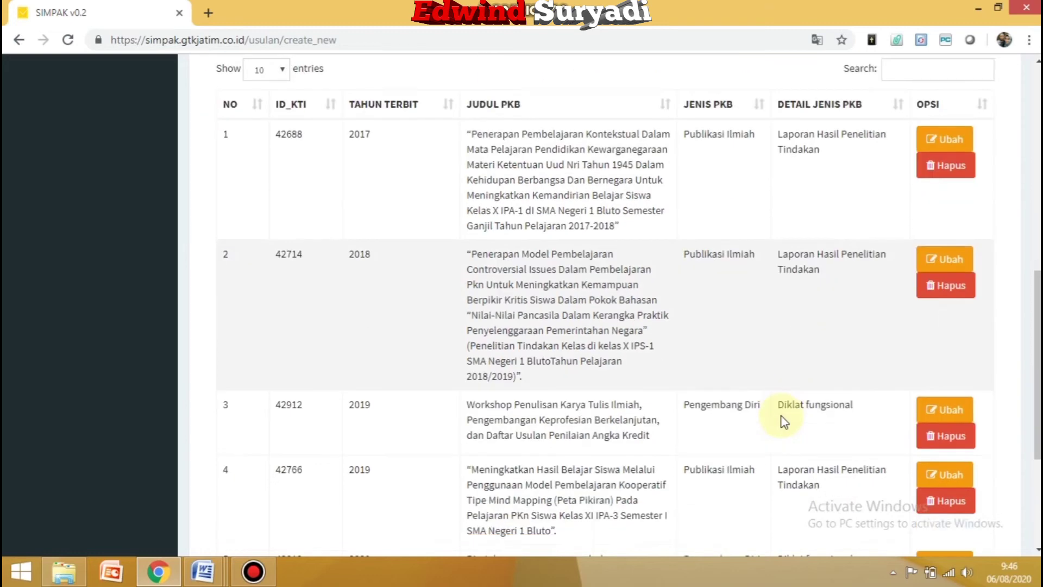
scroll(624, 416, "up", 10)
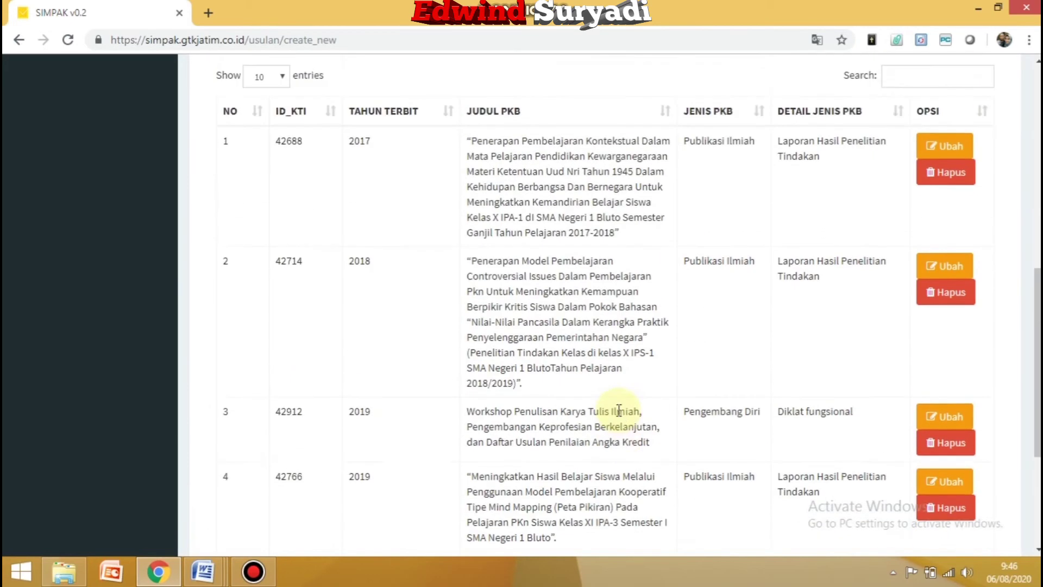
Start a new PKB entry in SIMPAK, switch to File Explorer and open the BALNKO DUPAK workbook
left_click(242, 347)
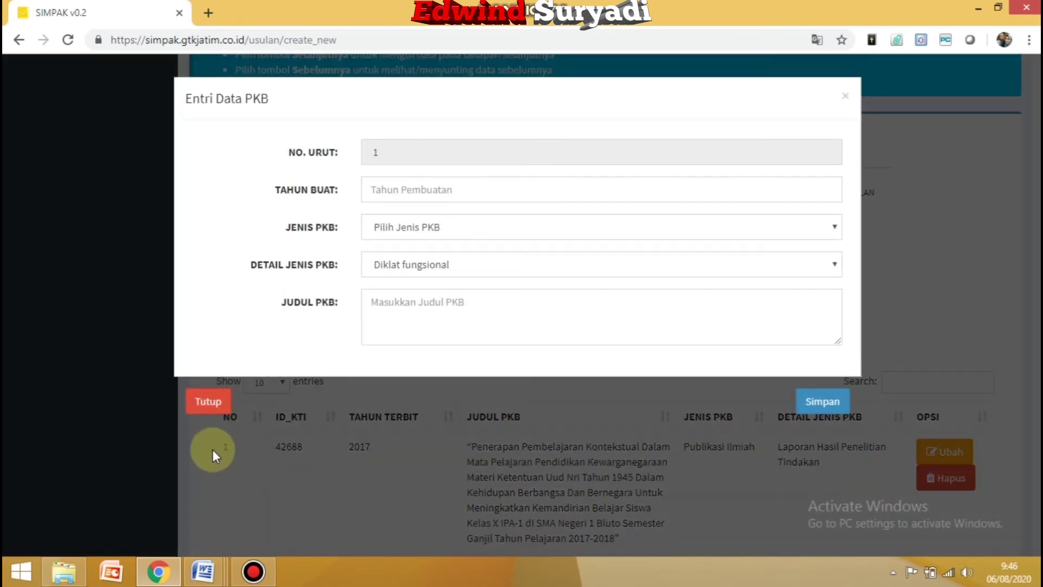
left_click(64, 570)
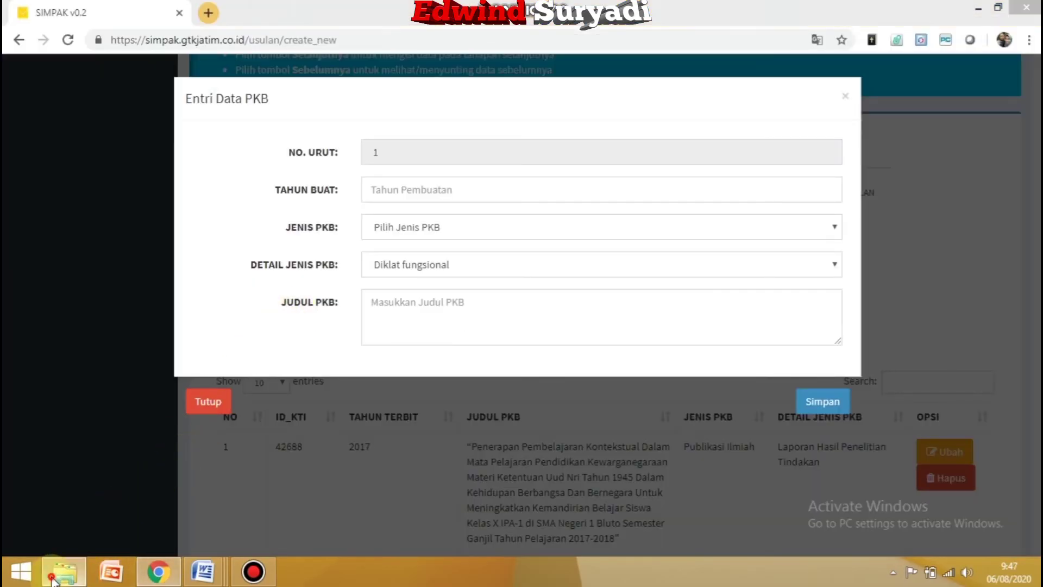
left_click(52, 579)
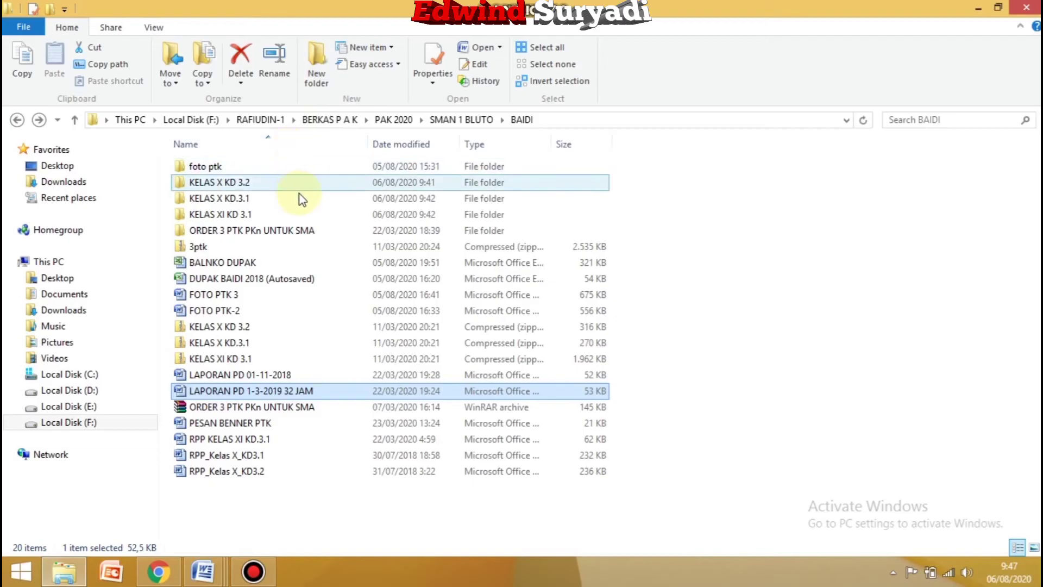
double_click(253, 265)
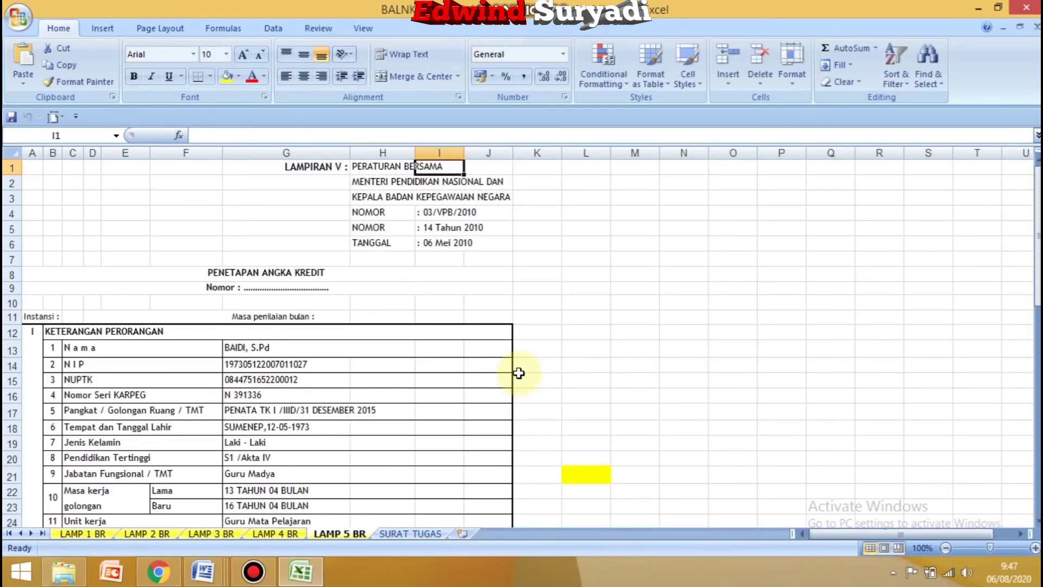
Examine the Penetapan Angka Kredit section on the LAMP 5 BR sheet
scroll(519, 373, "down", 4)
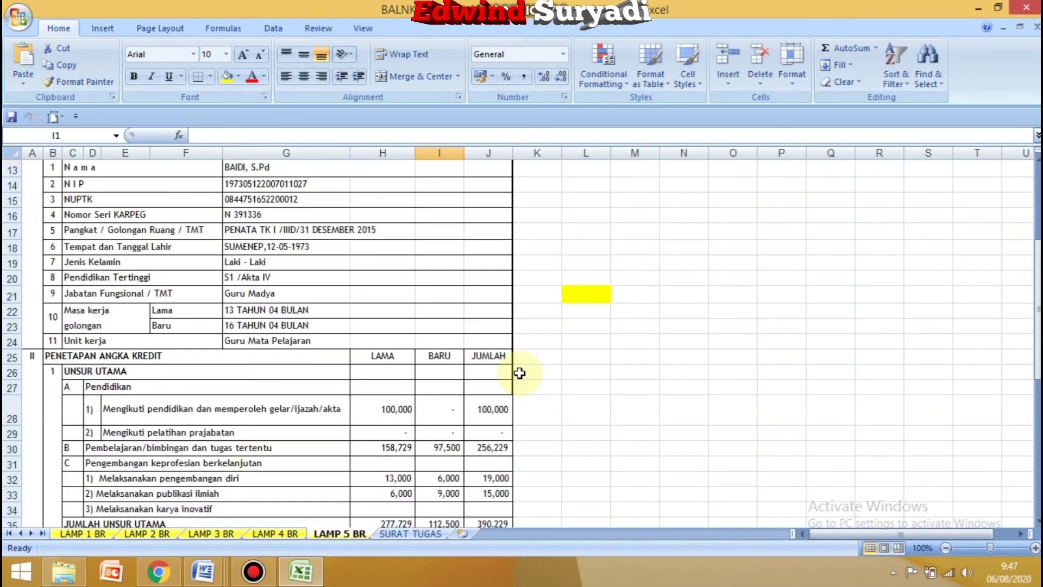
scroll(520, 373, "down", 2)
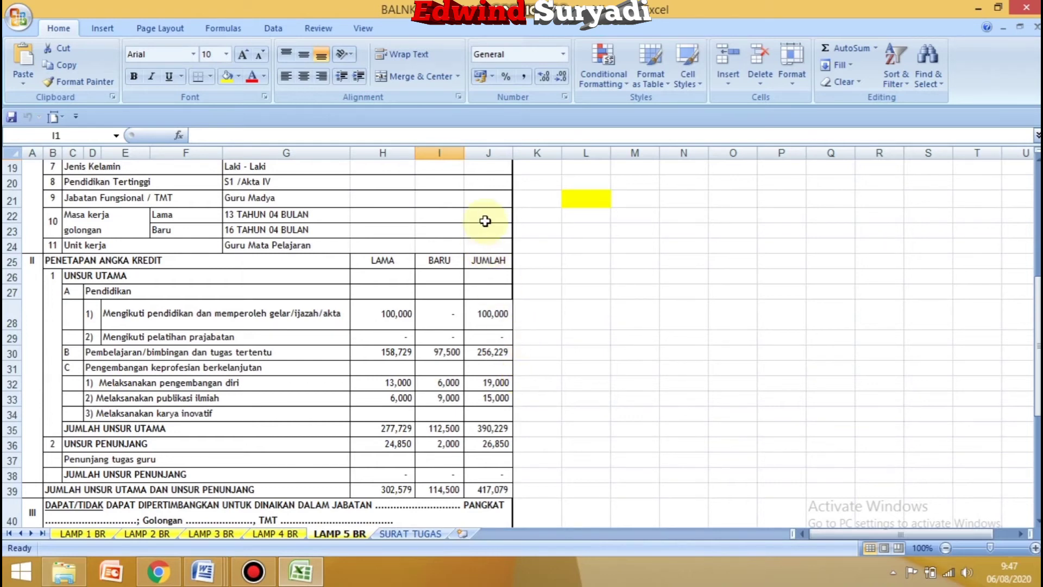
scroll(485, 221, "down", 1)
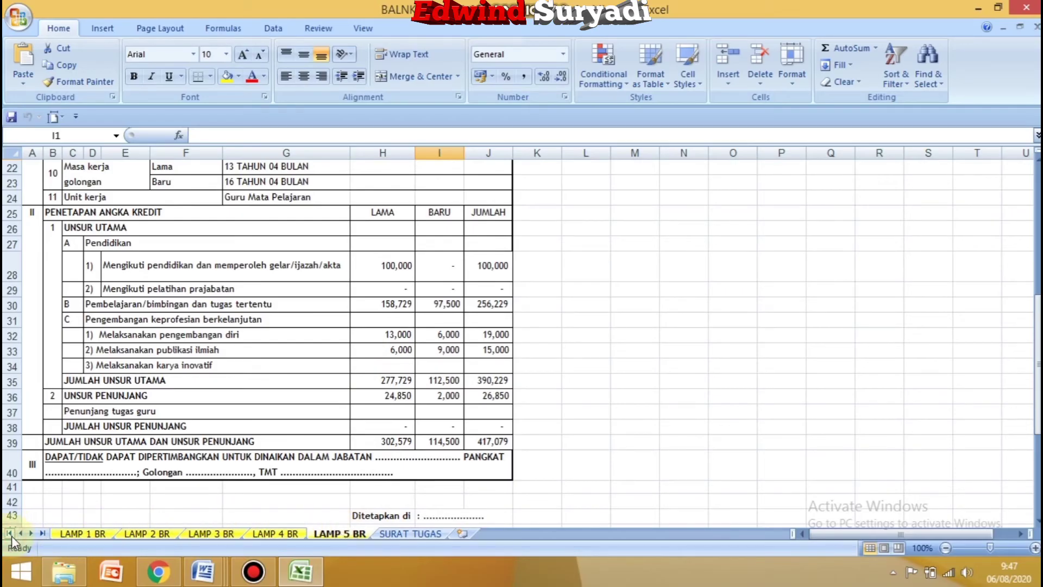
Look through the whole credit-score proposal on the LAMP 1 BR sheet, from the signature sections back to the personal details
left_click(71, 535)
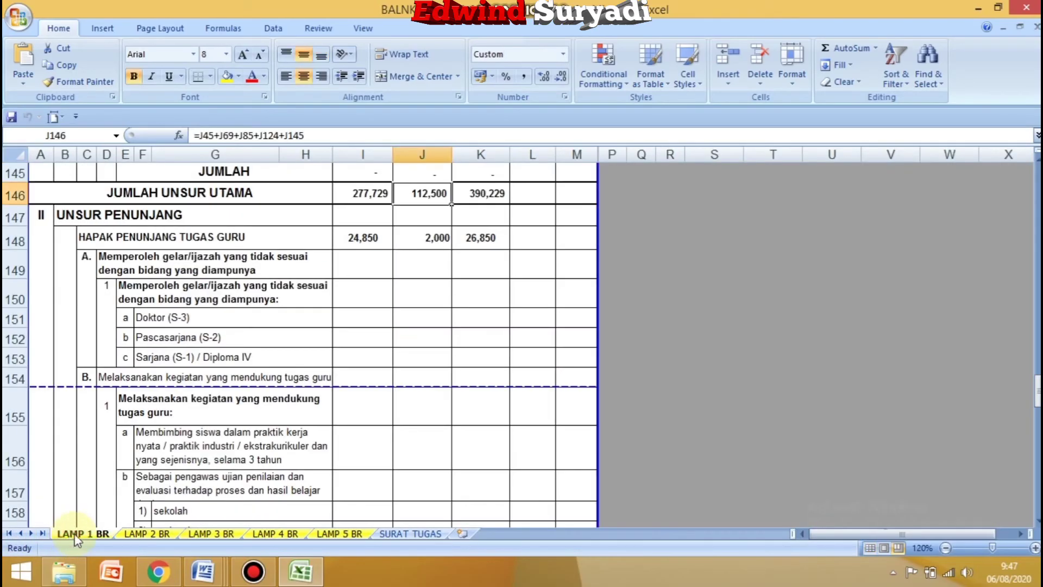
scroll(732, 330, "down", 4)
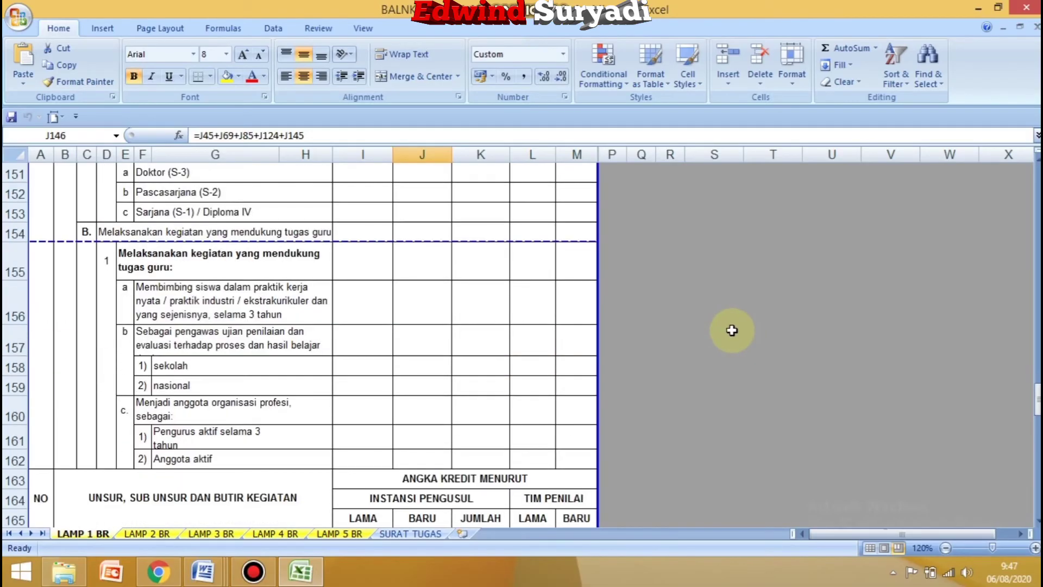
scroll(732, 331, "down", 16)
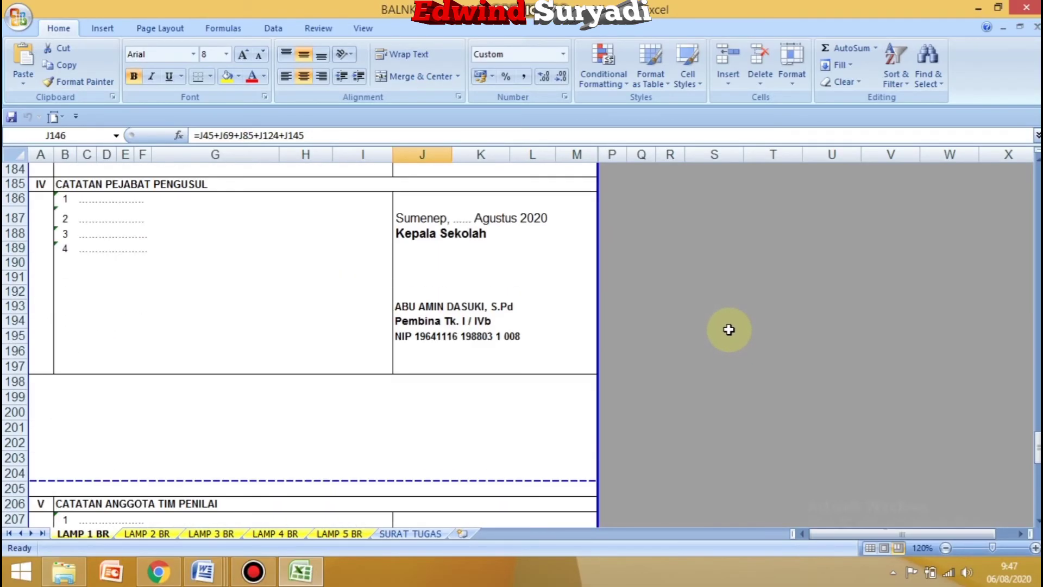
scroll(729, 329, "down", 9)
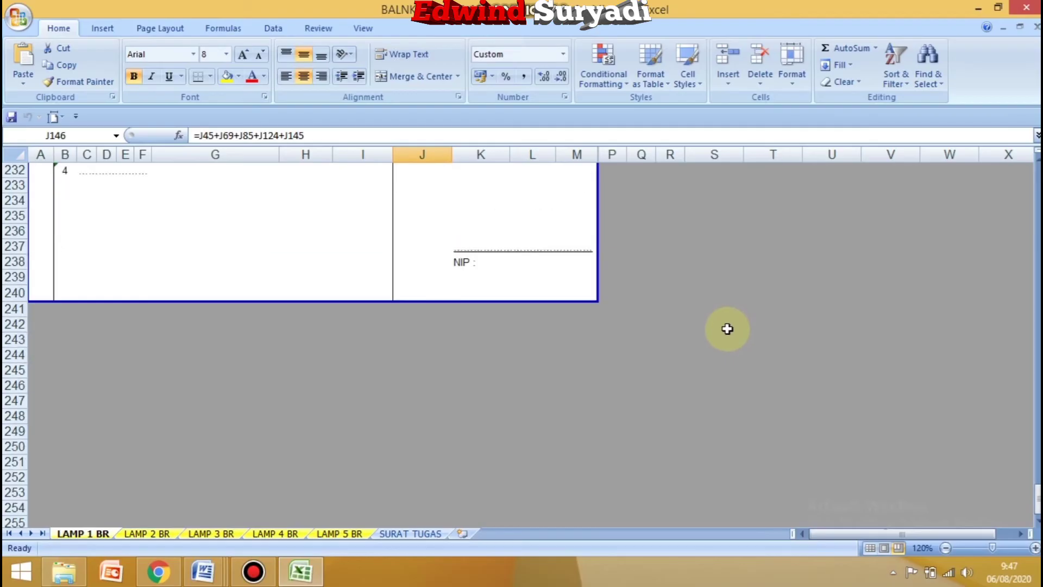
scroll(727, 328, "up", 6)
scroll(726, 327, "up", 7)
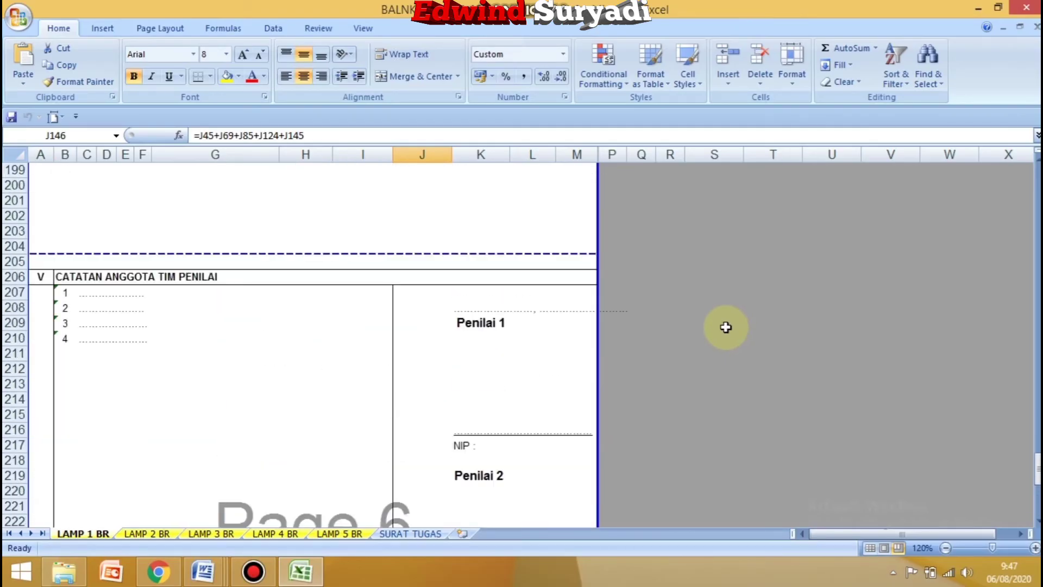
scroll(726, 327, "down", 1)
scroll(726, 327, "up", 10)
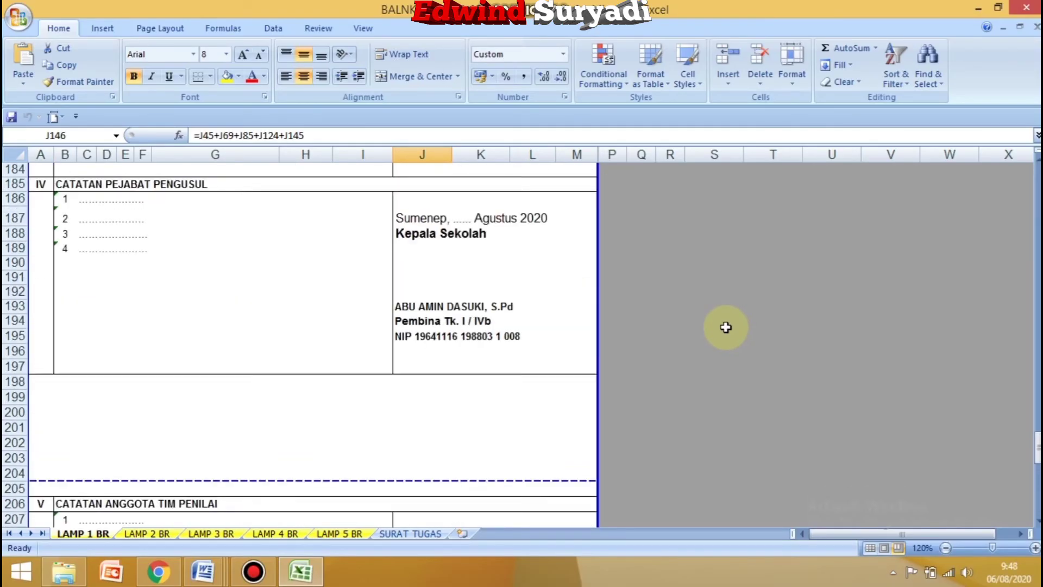
scroll(726, 327, "up", 15)
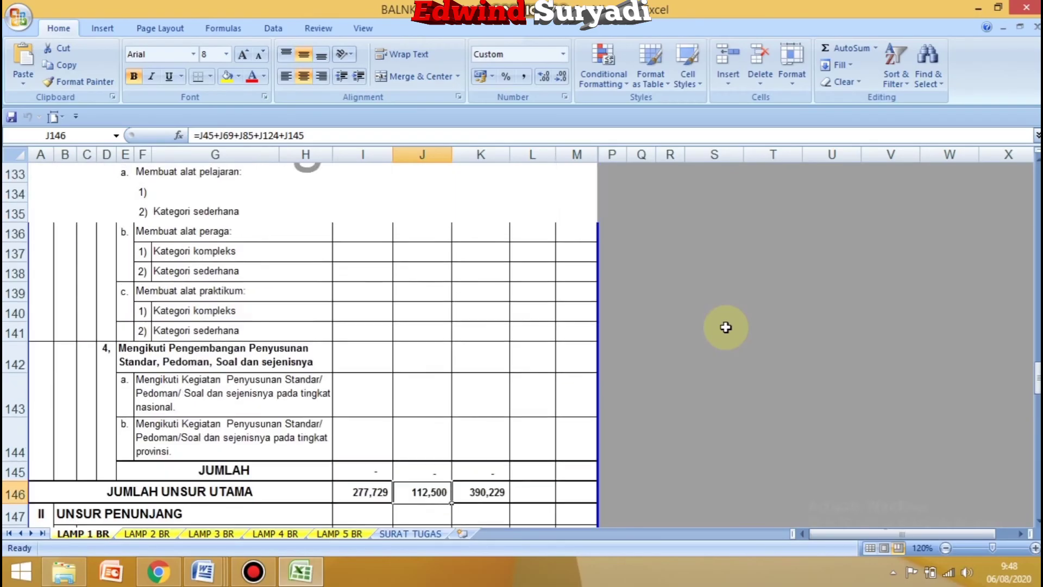
scroll(726, 328, "up", 8)
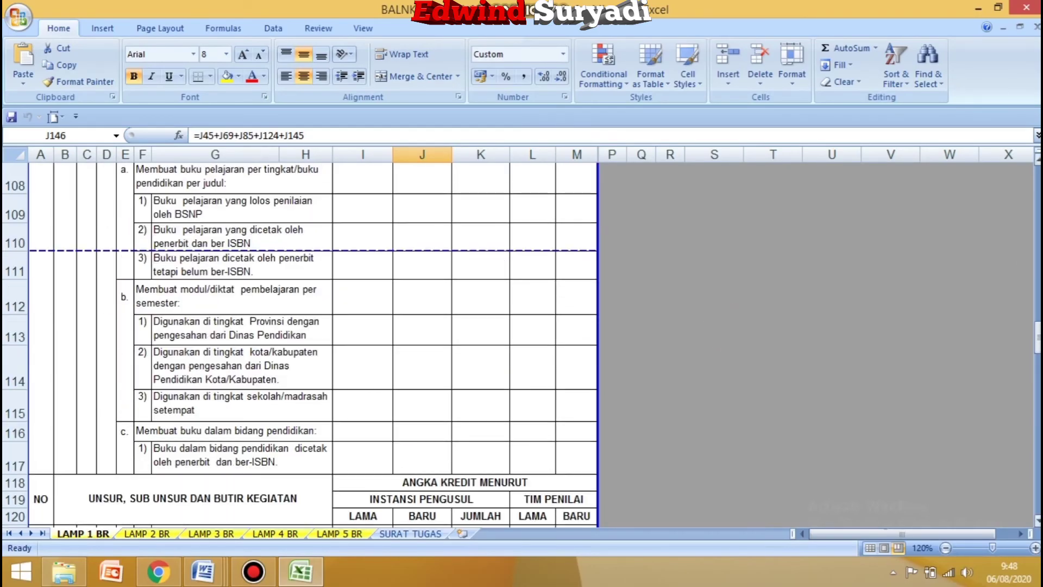
scroll(300, 345, "up", 3)
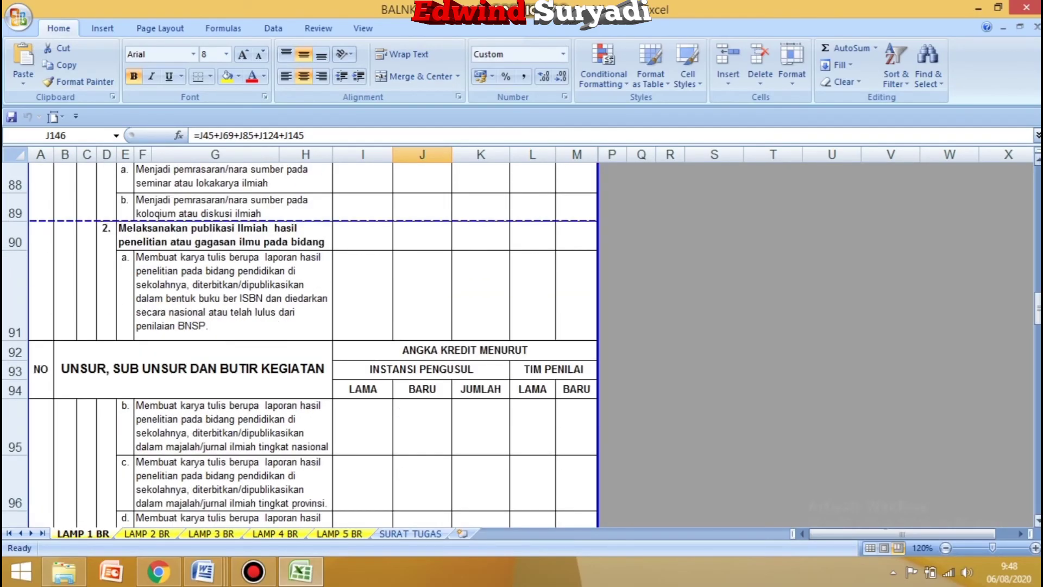
left_click_drag(1038, 307, 1035, 174)
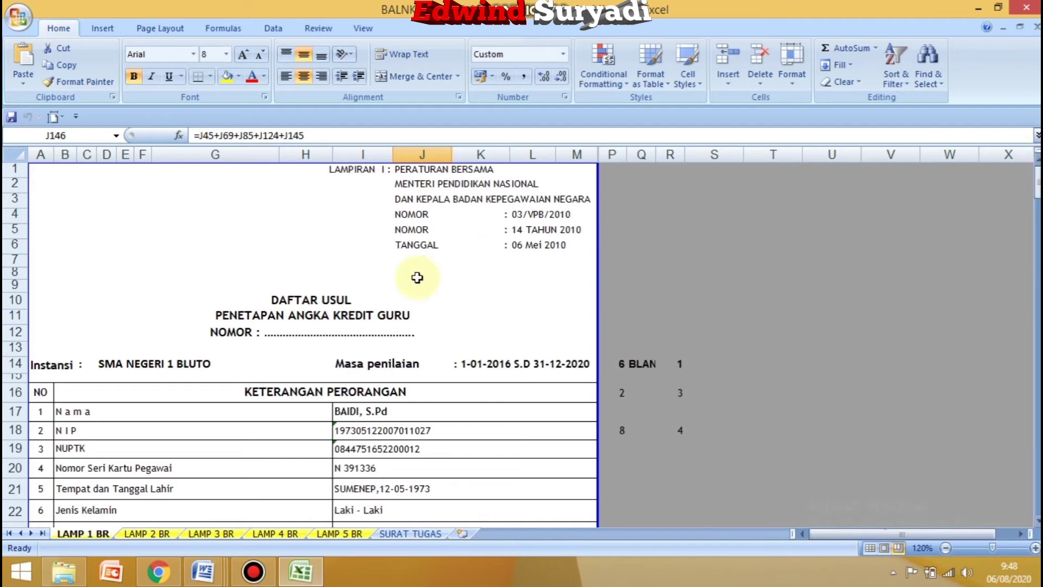
Check the teaching activities on the LAMP 2 BR sheet and bring up the self-development list on LAMP 3 BR
left_click(149, 535)
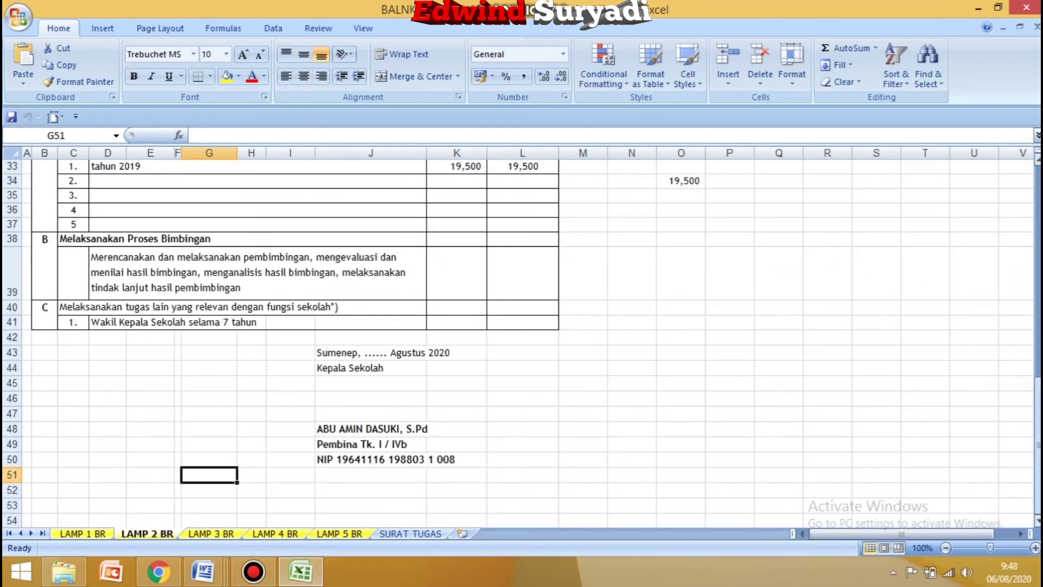
left_click_drag(1036, 375, 1037, 356)
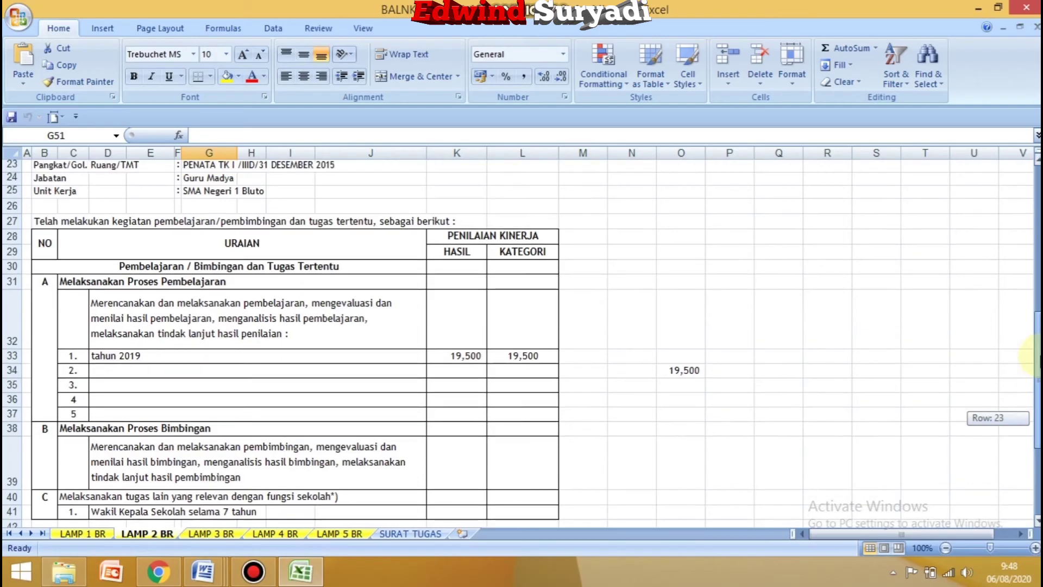
scroll(344, 496, "up", 1)
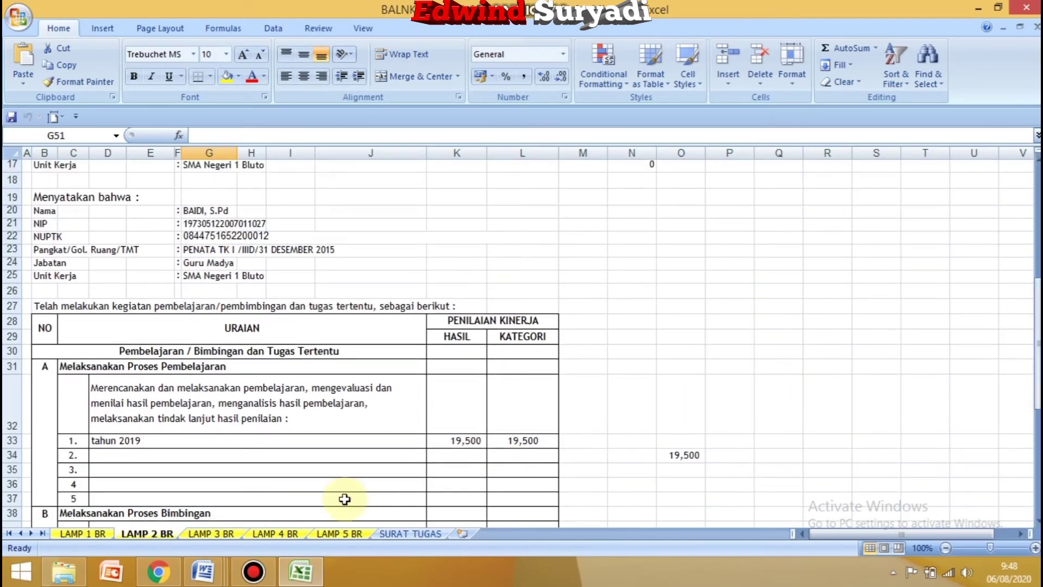
left_click(209, 534)
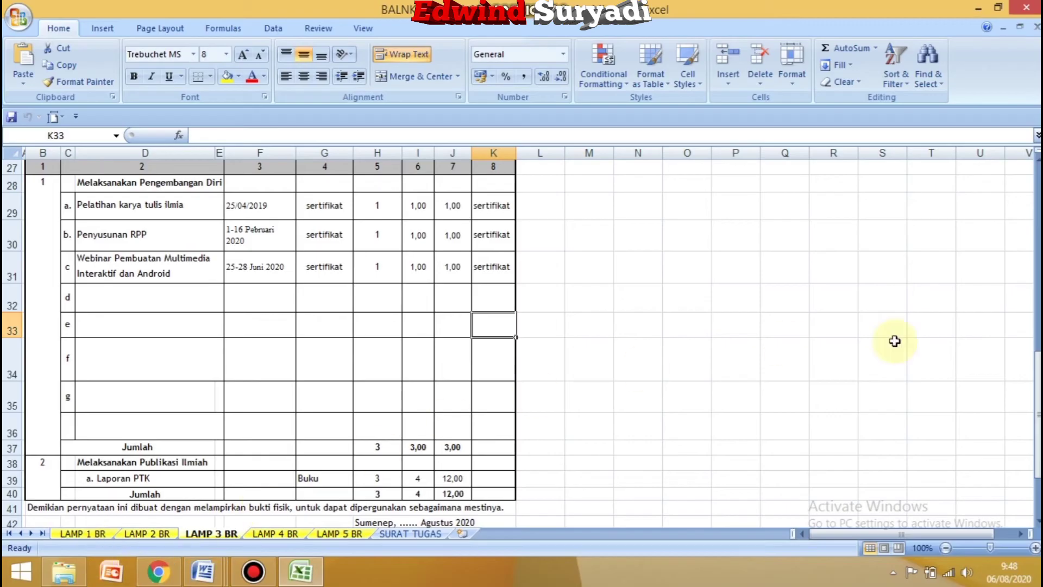
Switch to SIMPAK, close the empty PKB entry form without saving and review the PKB list
left_click(158, 571)
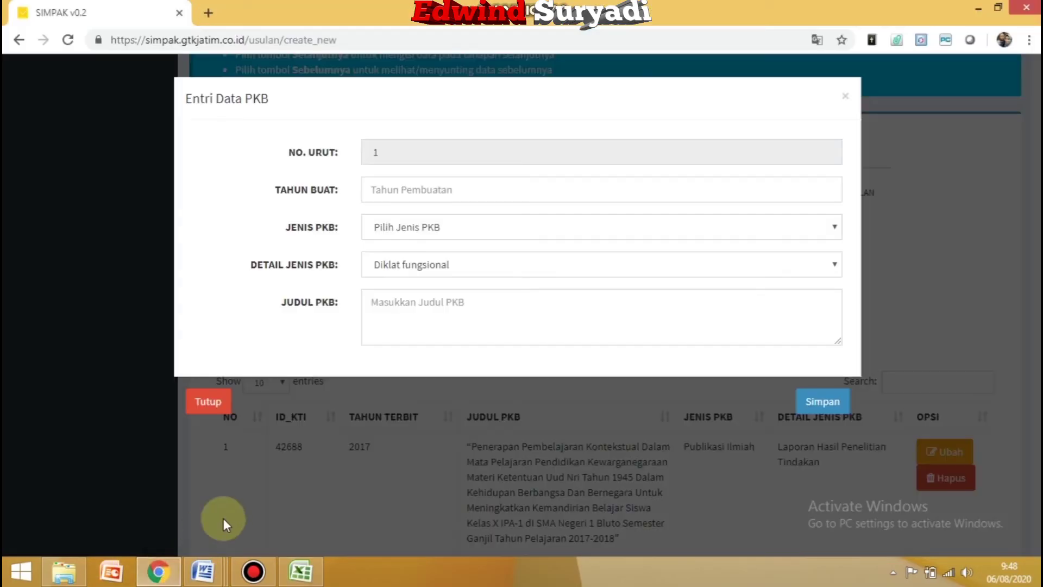
left_click(845, 98)
scroll(891, 167, "down", 3)
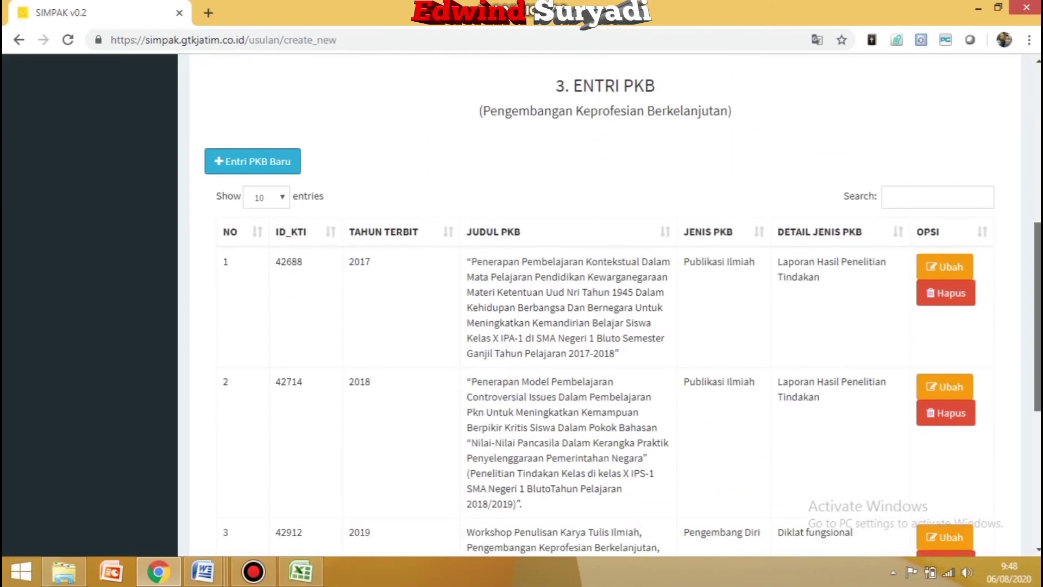
scroll(622, 313, "down", 3)
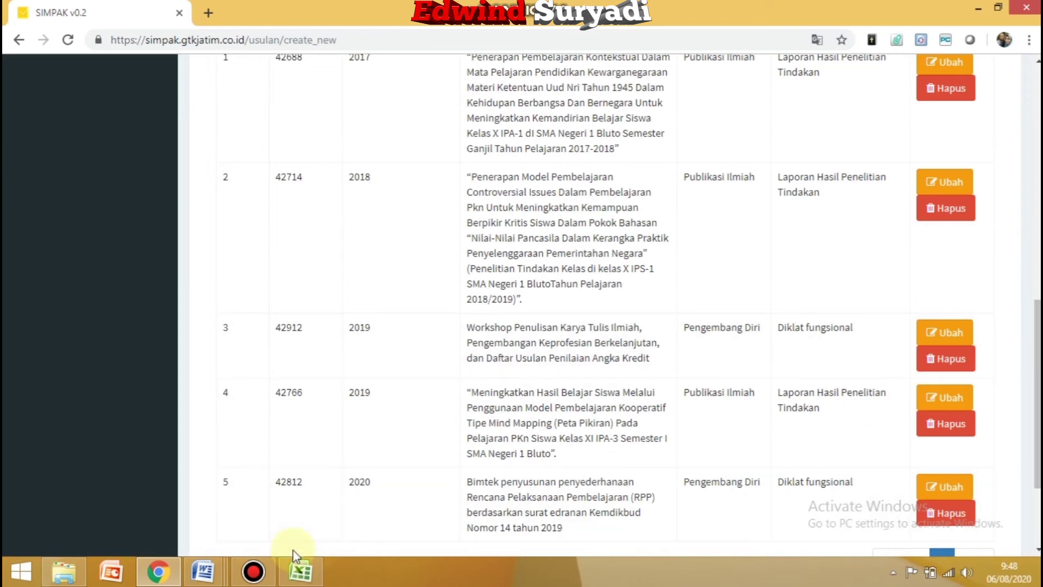
Compare the saved PKB entries in SIMPAK with the self-development activities on the workbook's LAMP 3 BR sheet
left_click(67, 571)
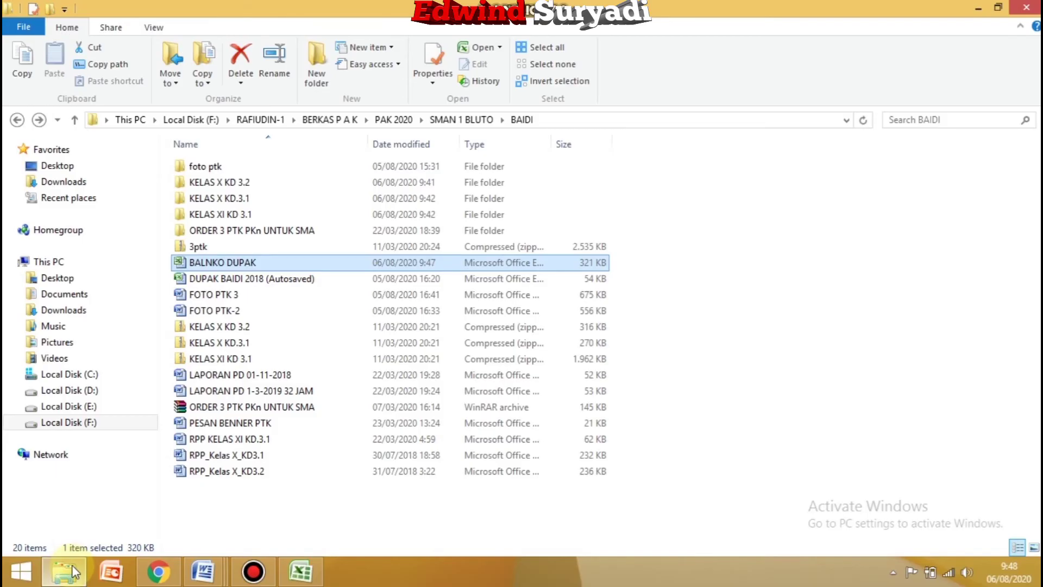
left_click(158, 571)
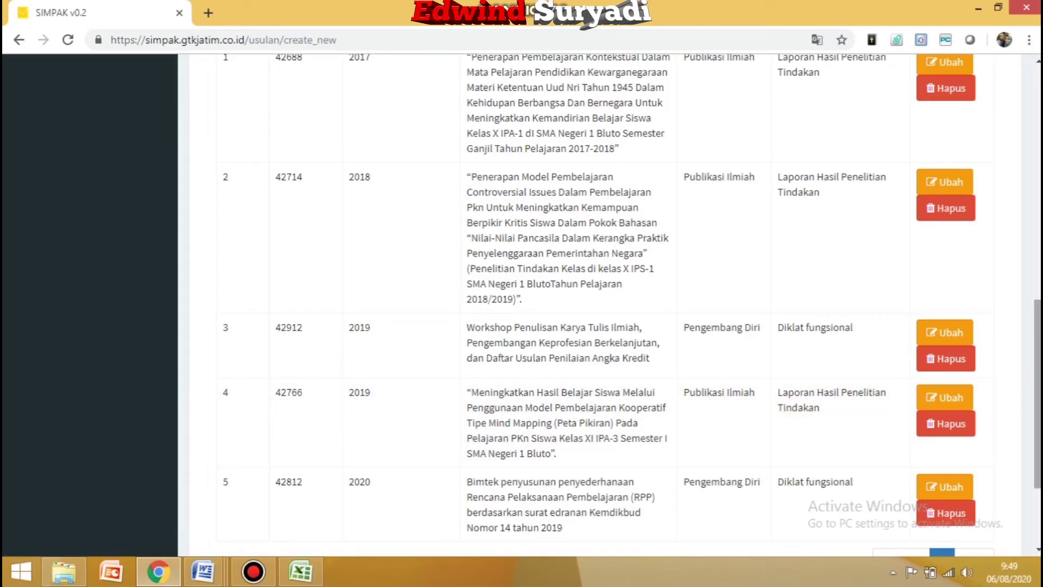
scroll(631, 303, "down", 1)
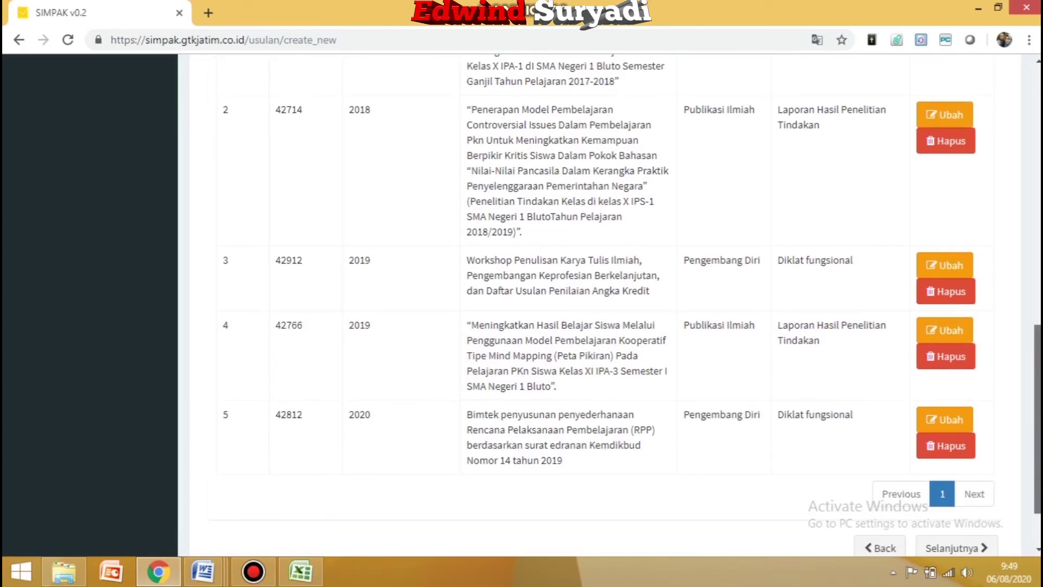
scroll(623, 326, "up", 5)
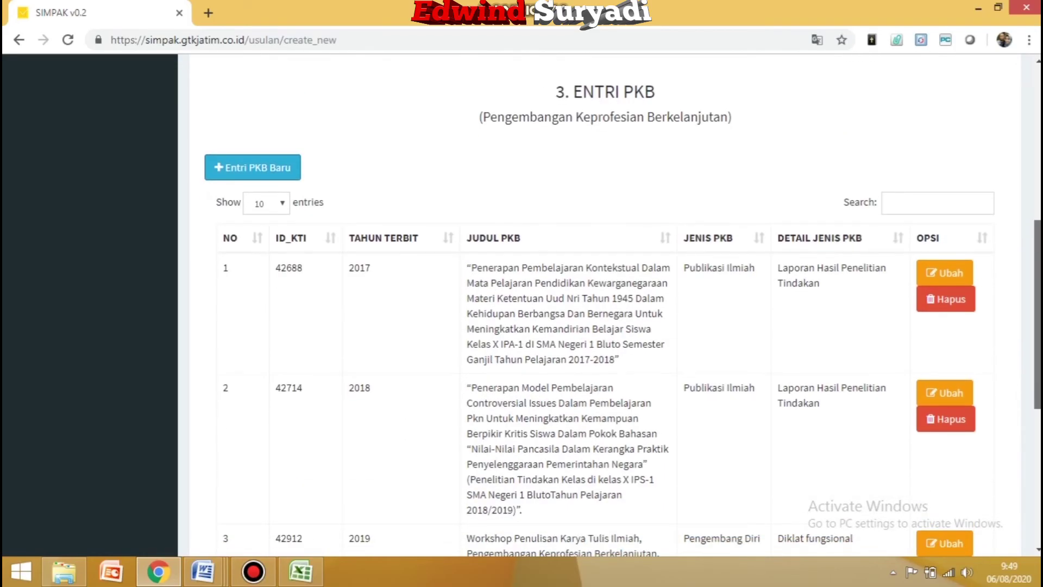
scroll(622, 308, "down", 3)
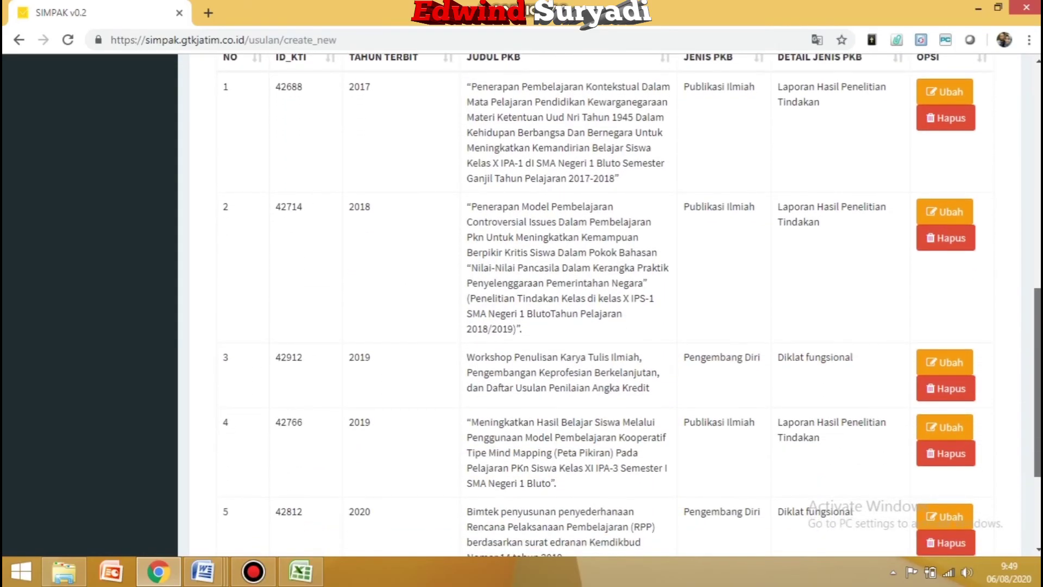
scroll(630, 305, "down", 2)
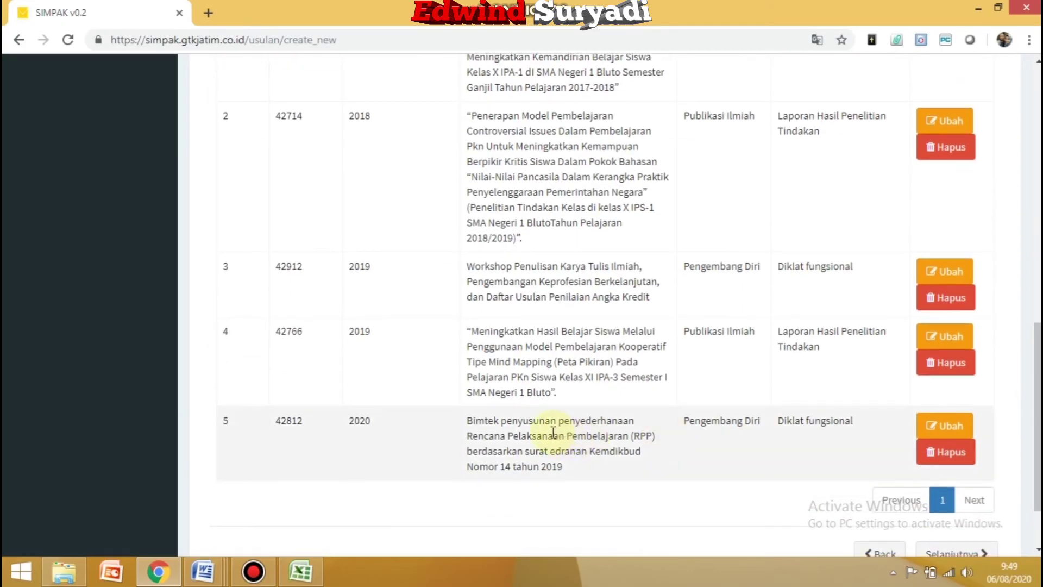
left_click(301, 571)
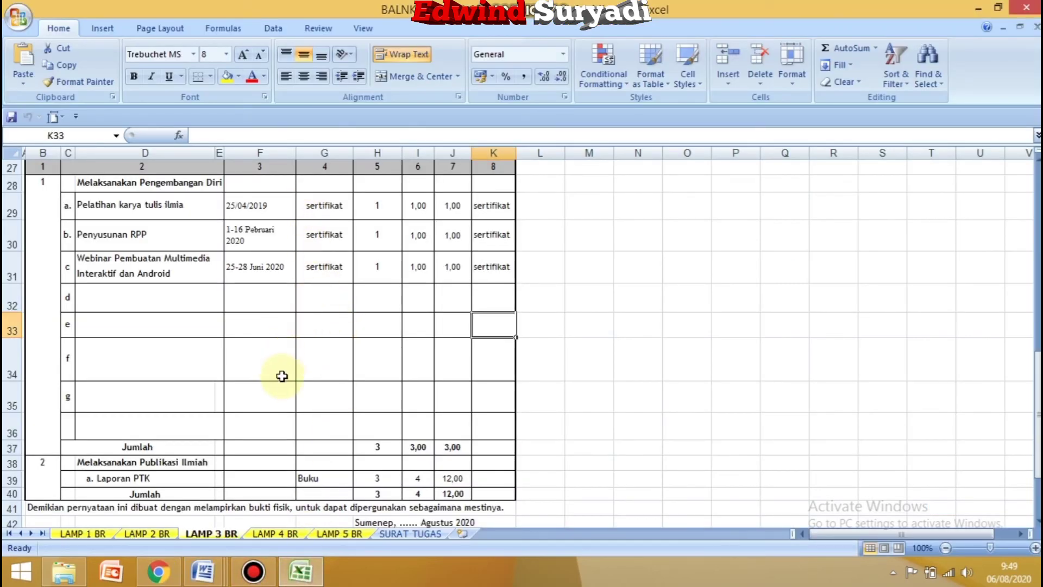
left_click(154, 574)
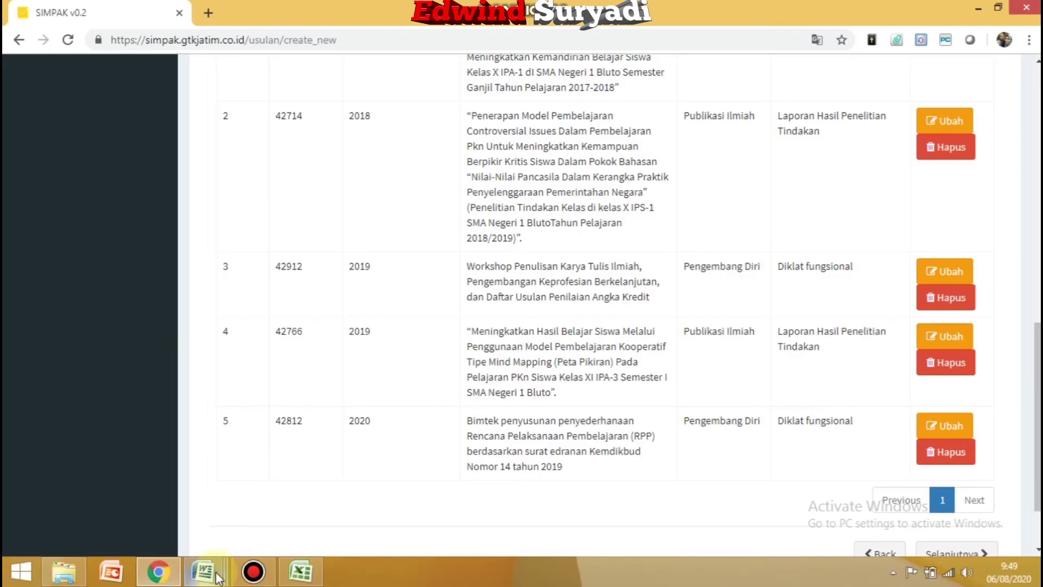
Switch to the Excel workbook and copy the title text "Webinar Pembuatan Multimedia Interaktif dan Android" from cell D31 of LAMP 3 BR
left_click(301, 572)
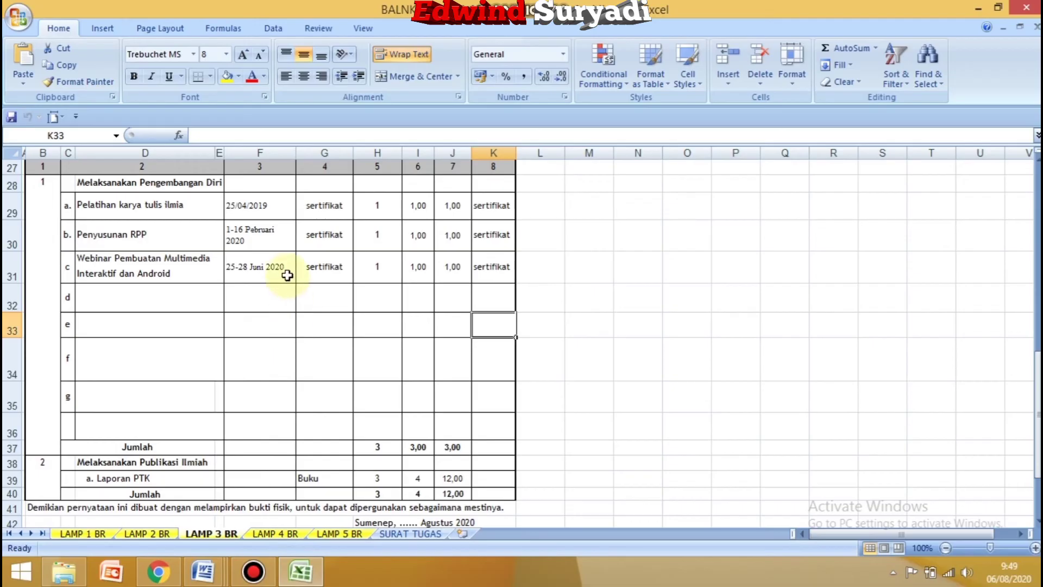
left_click(176, 265)
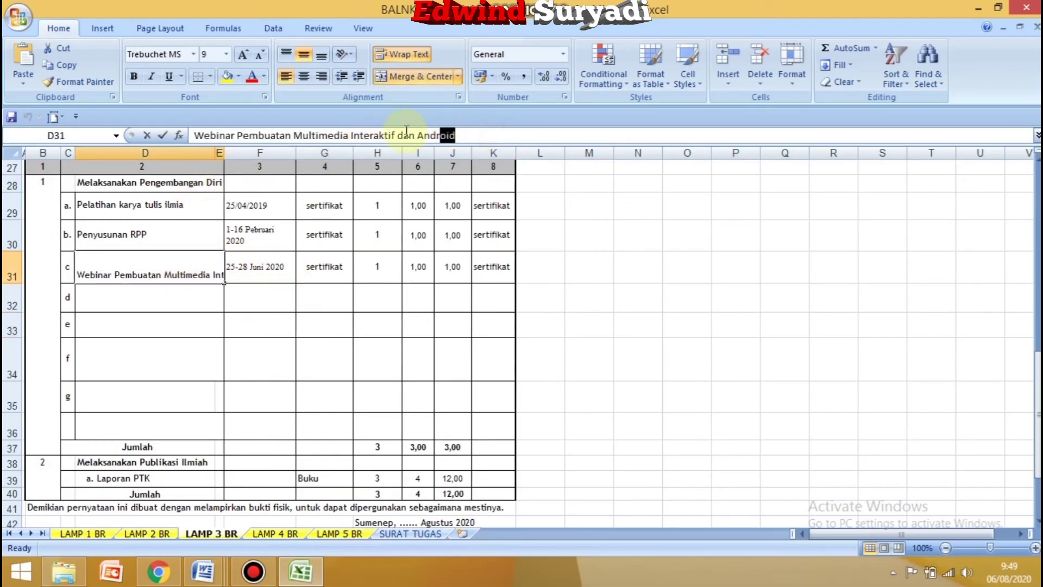
left_click_drag(455, 136, 196, 135)
right_click(232, 140)
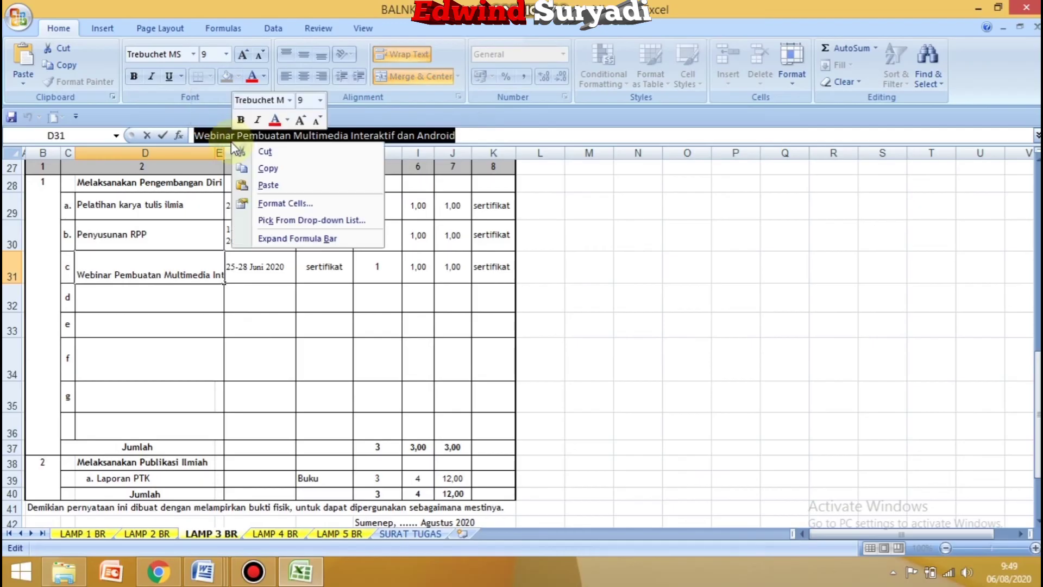
left_click(268, 169)
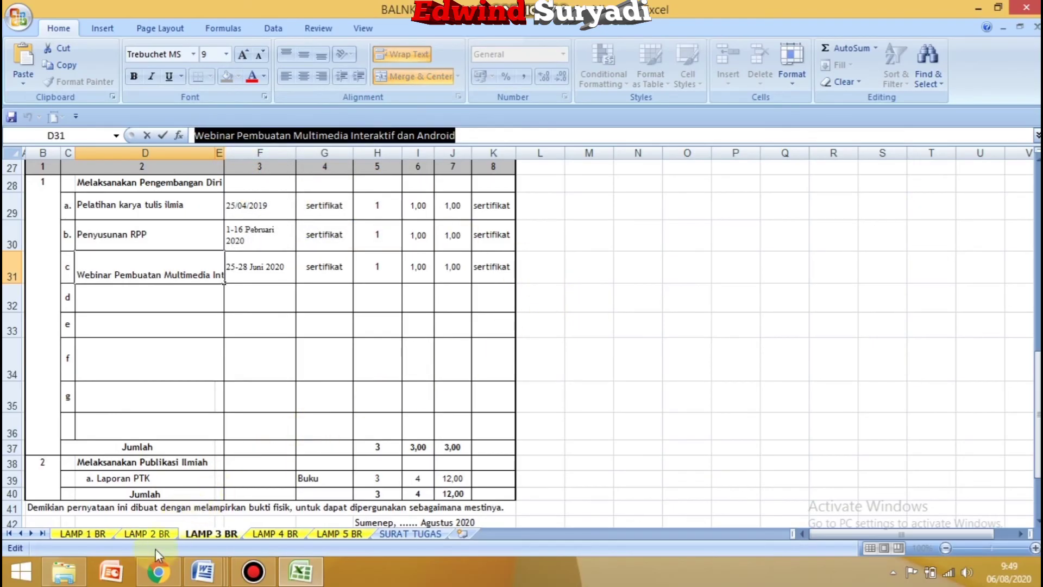
Switch back to SIMPAK in the browser, start a new PKB entry and set its year of creation to 2020
left_click(158, 571)
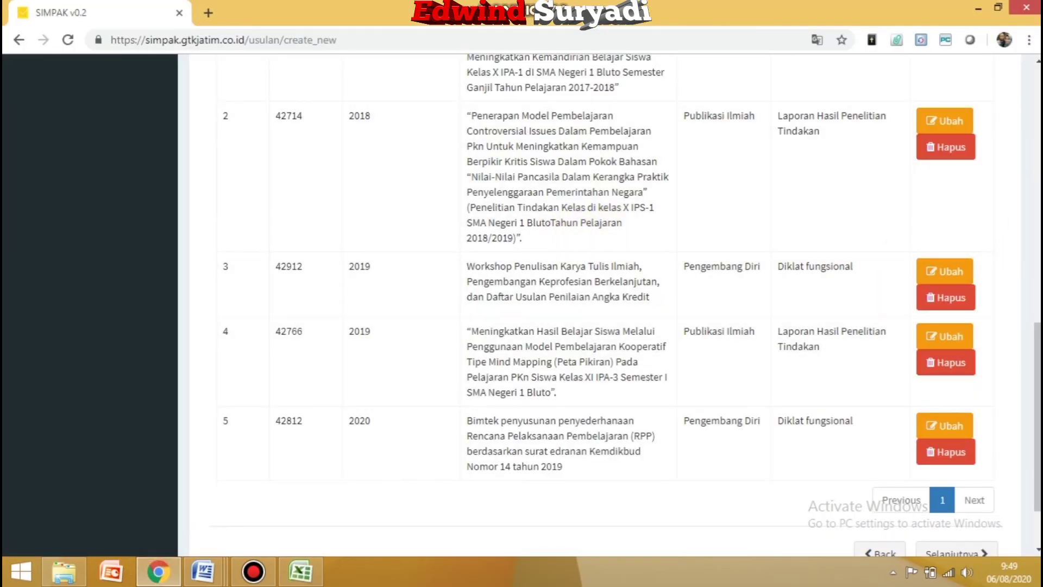
scroll(501, 182, "up", 15)
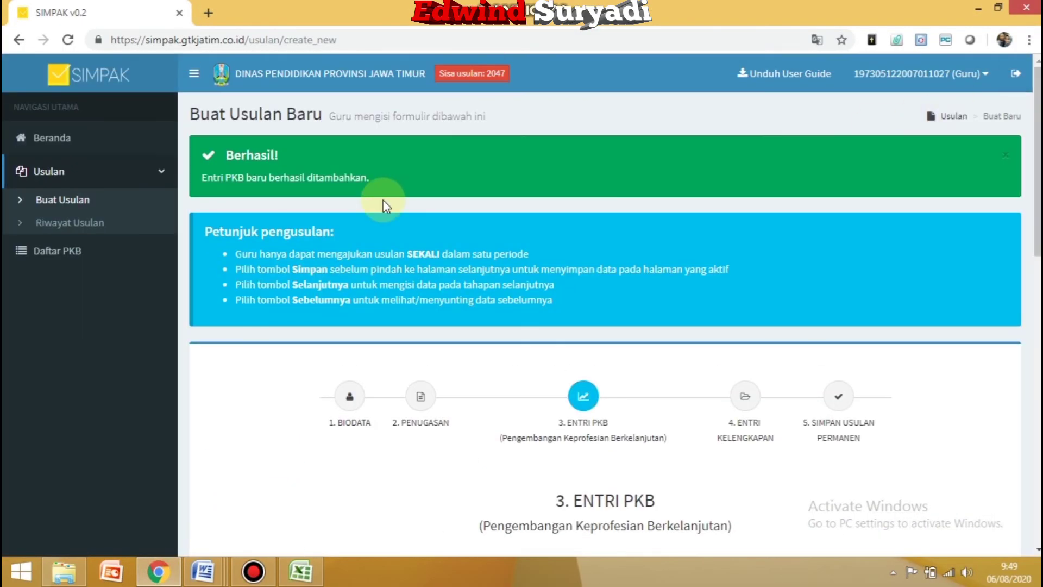
scroll(405, 276, "down", 3)
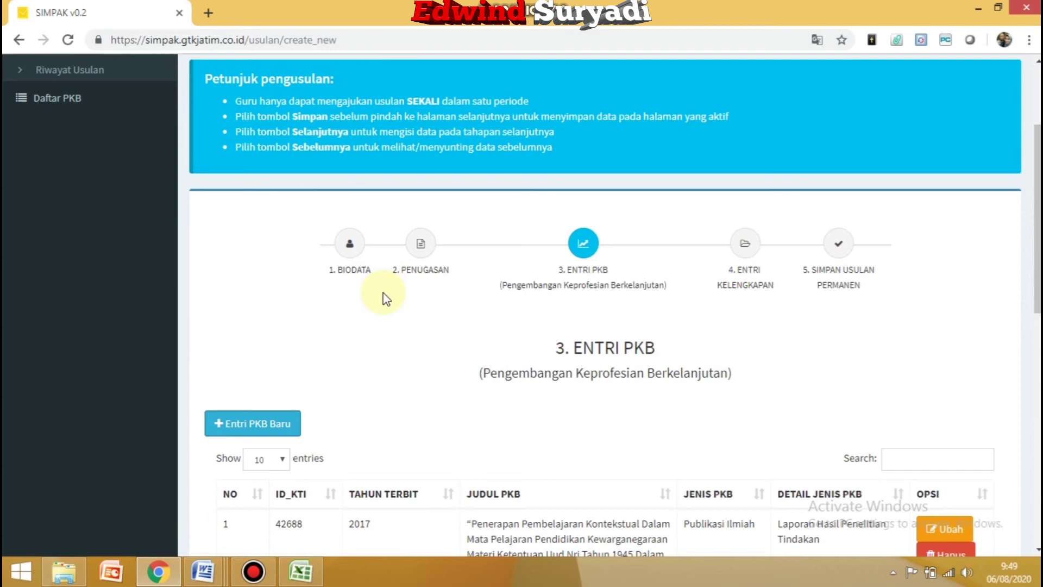
left_click(268, 425)
left_click(422, 187)
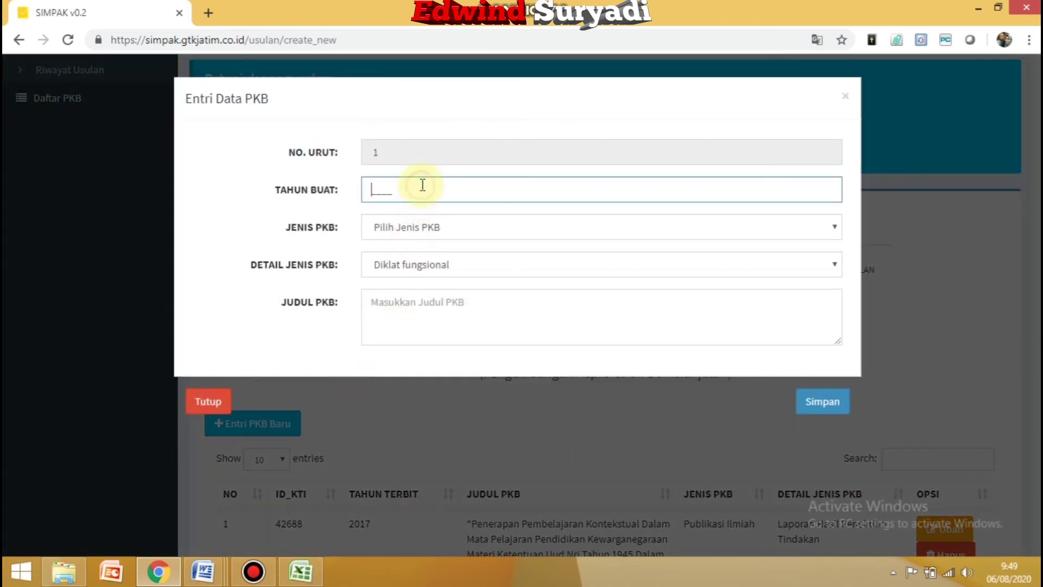
type("2020")
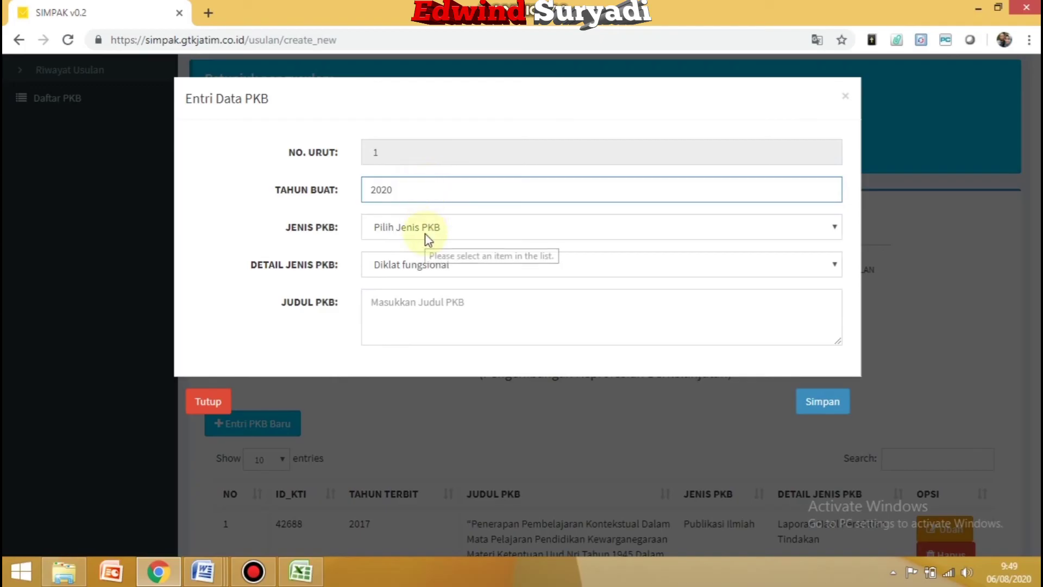